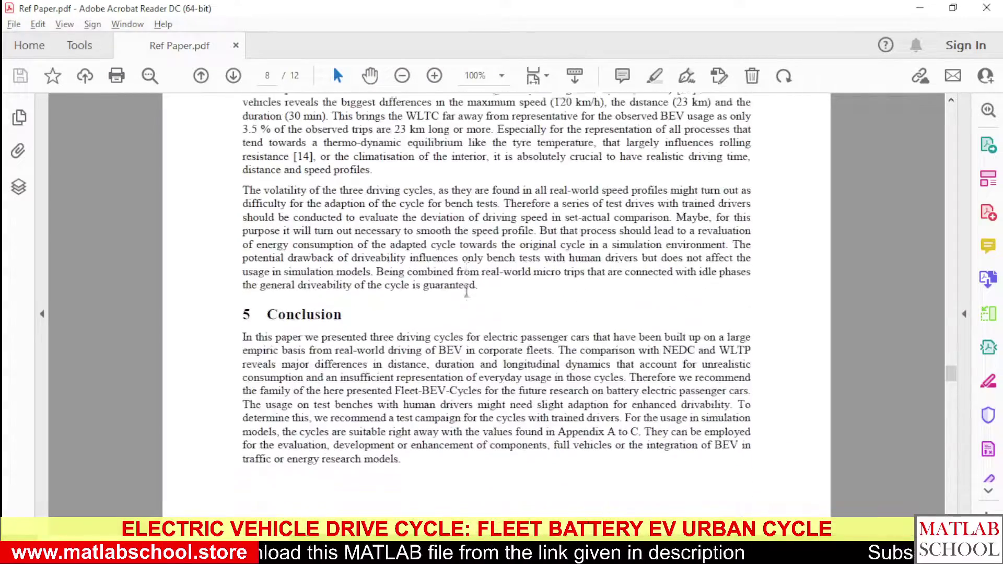
Jump back to page 1 of Ref Paper.pdf, the title page of the driving-cycles paper.
scroll(466, 291, "up", 10)
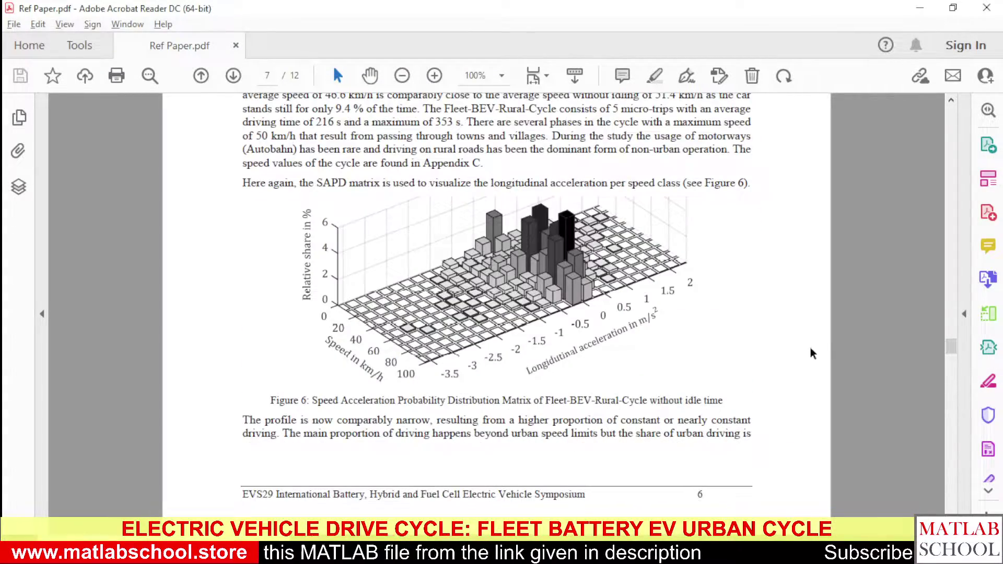
left_click_drag(950, 347, 931, 86)
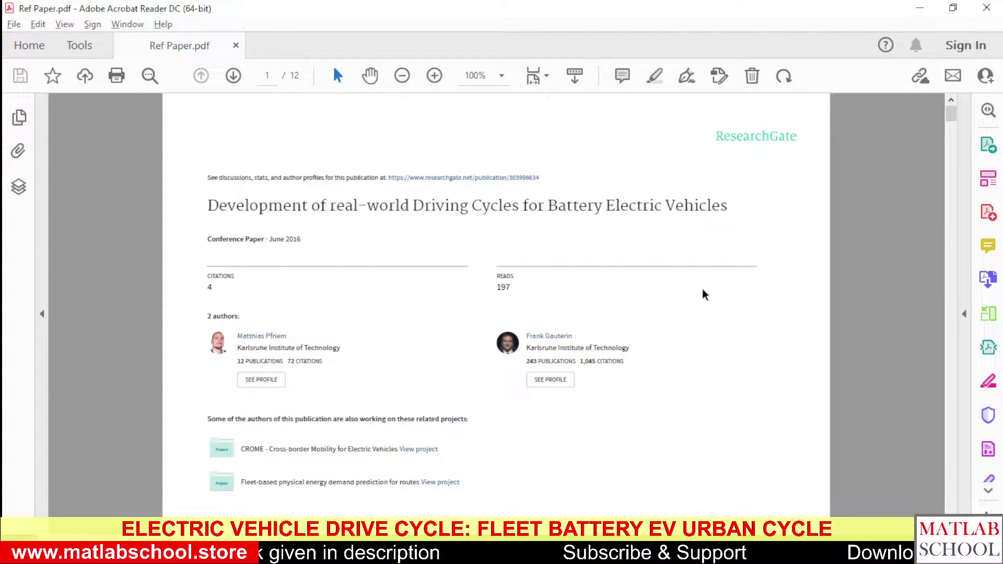
Read Ref Paper.pdf from page 1 through the Results to section 4.2, the Fleet-BEV-Urban-Cycle.
scroll(704, 295, "down", 10)
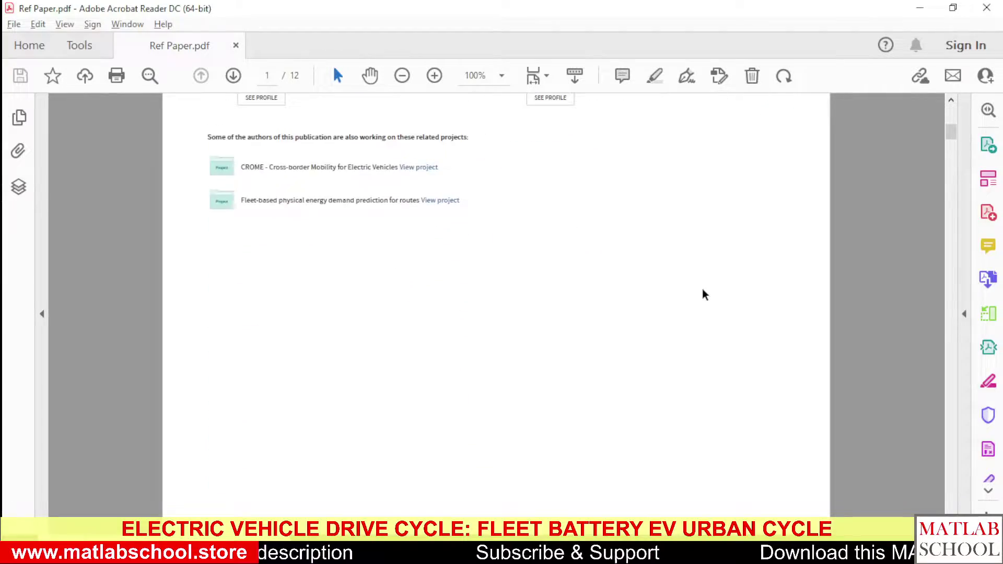
scroll(705, 295, "down", 10)
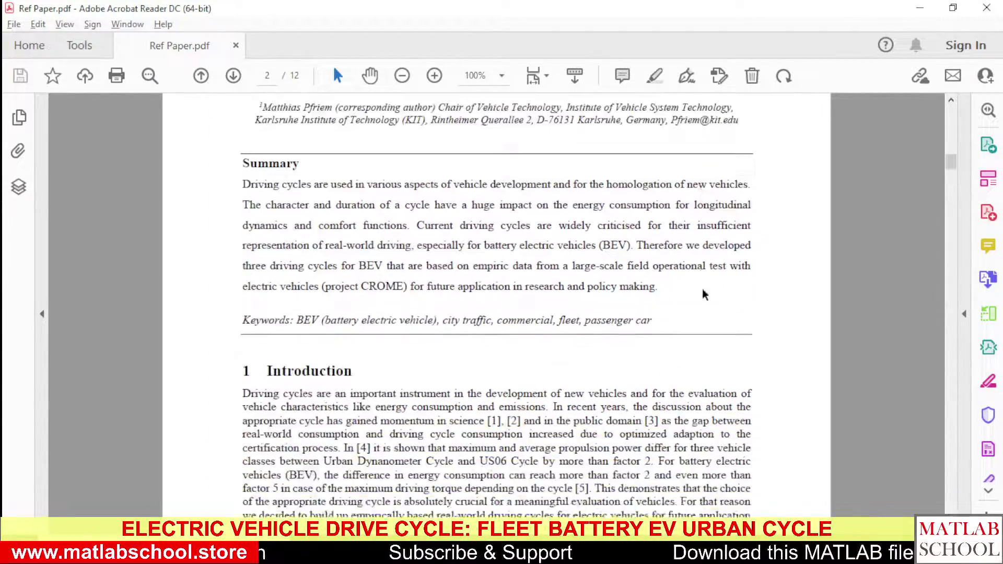
scroll(701, 289, "down", 15)
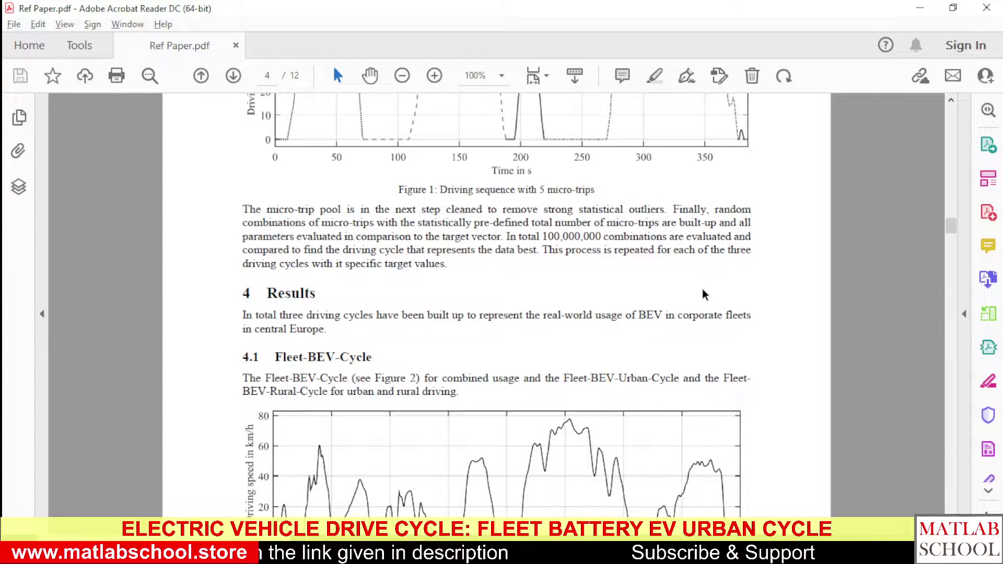
scroll(704, 293, "down", 1)
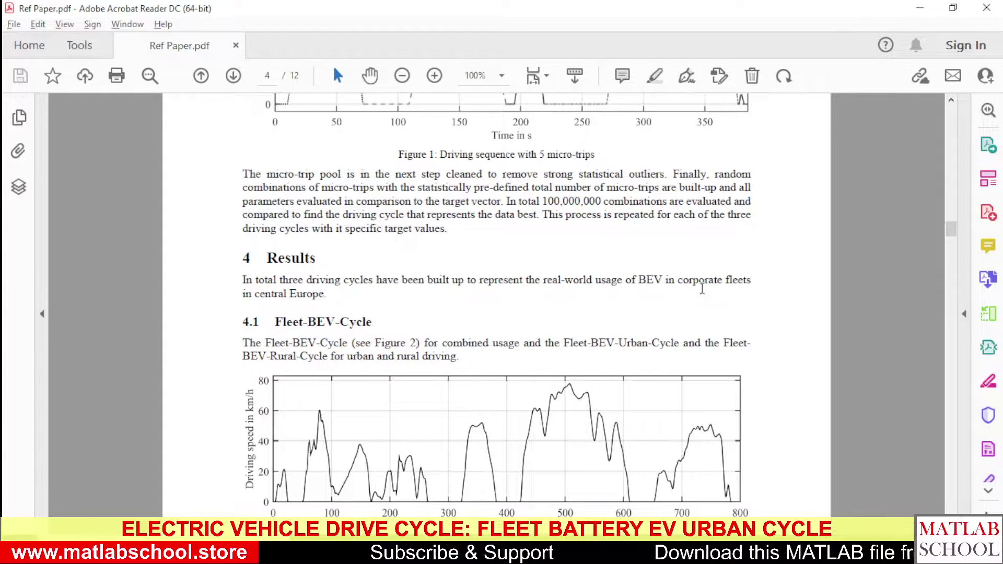
scroll(702, 288, "down", 1)
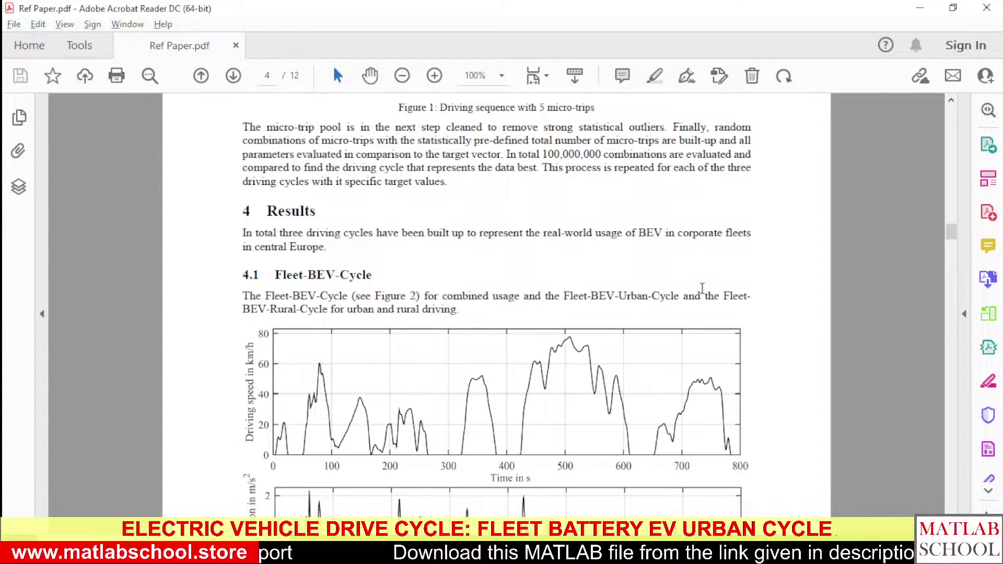
scroll(702, 289, "down", 2)
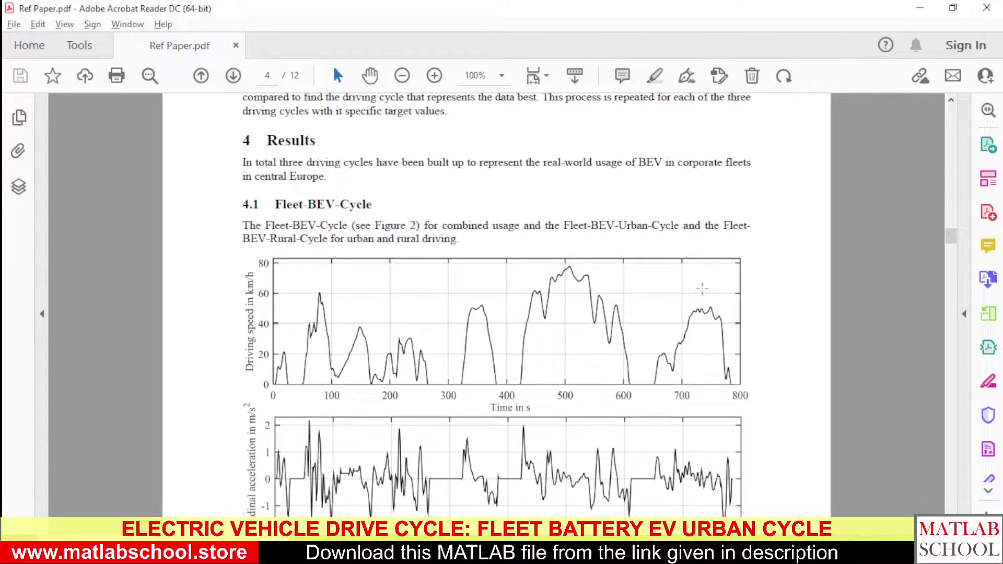
scroll(703, 289, "down", 15)
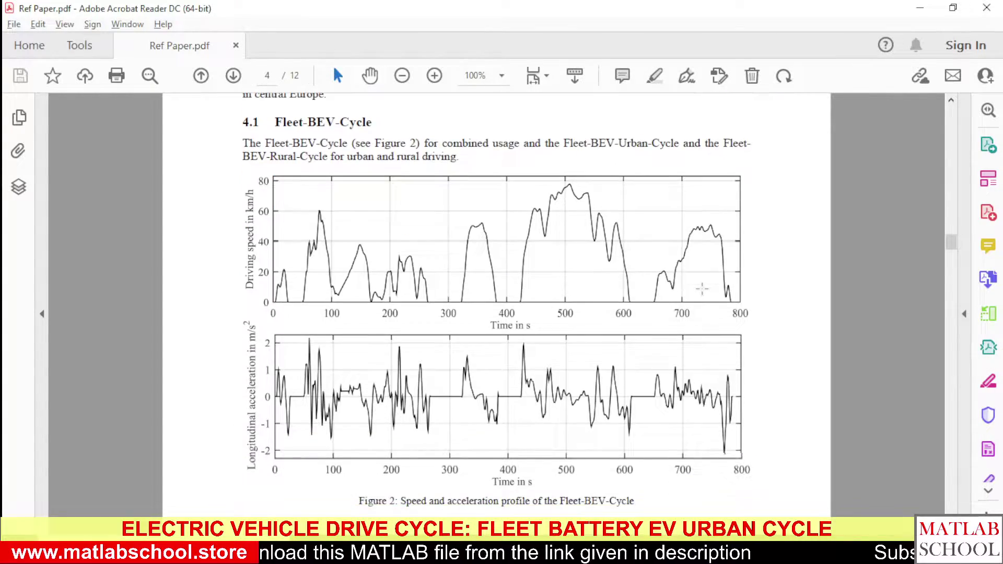
scroll(702, 289, "down", 20)
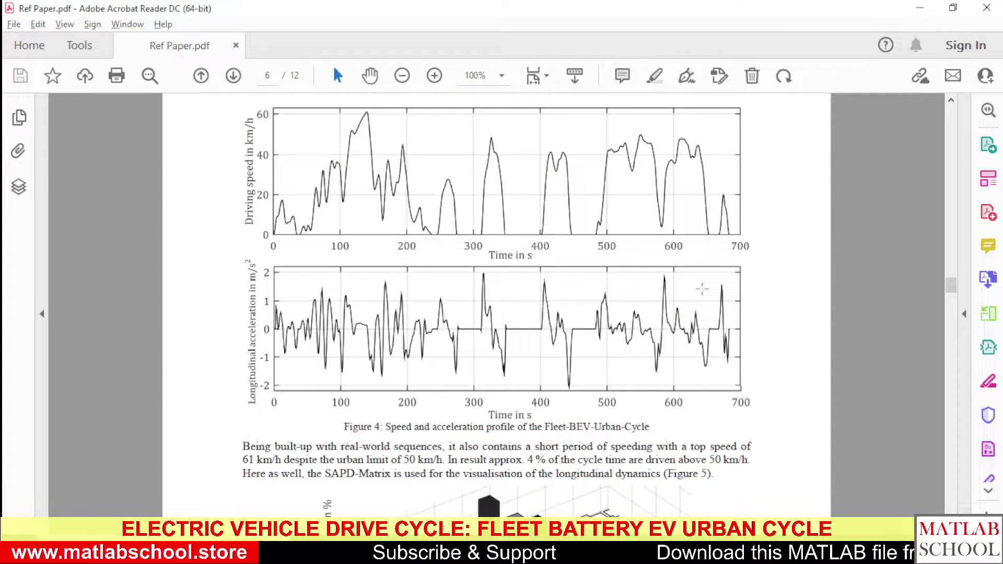
Bring both Figure 4 plots fully into view: the speed profile peaks near 61 km/h over ~700 s.
scroll(702, 289, "up", 1)
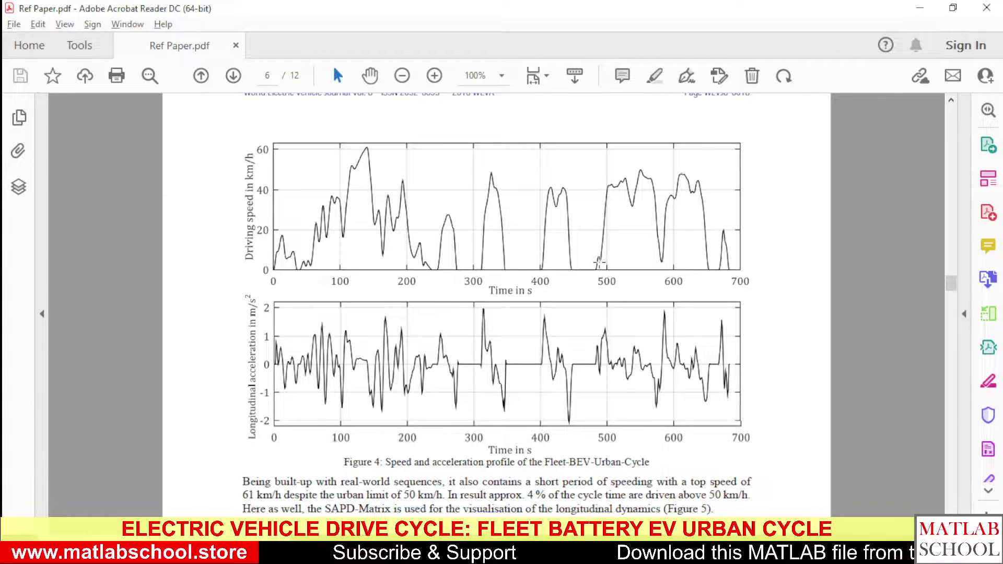
Scroll past Figure 5 to section 4.3 and Figure 6, then switch to the BLDC_PI_DriveCycle model.
scroll(599, 261, "down", 5)
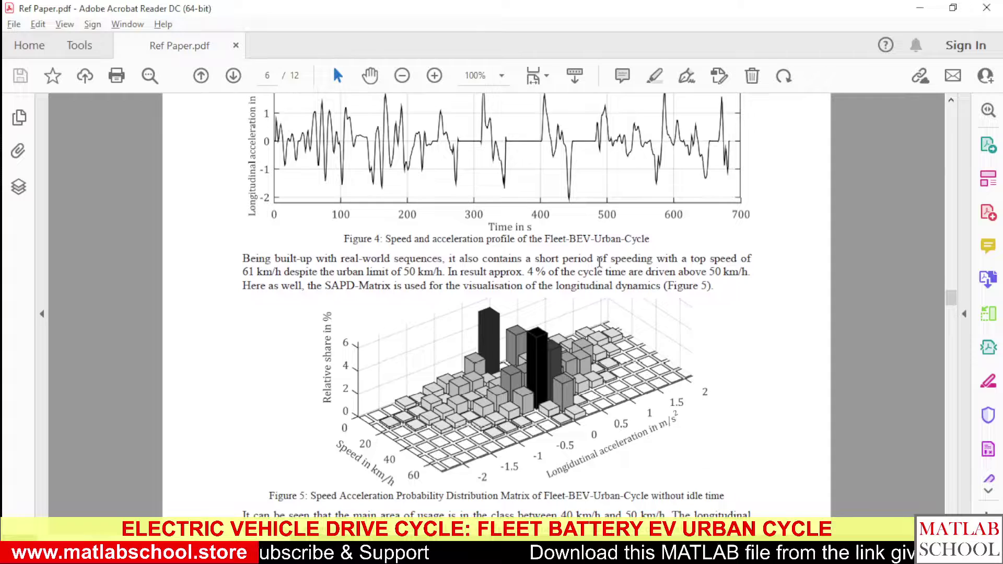
scroll(599, 261, "up", 3)
scroll(599, 261, "up", 8)
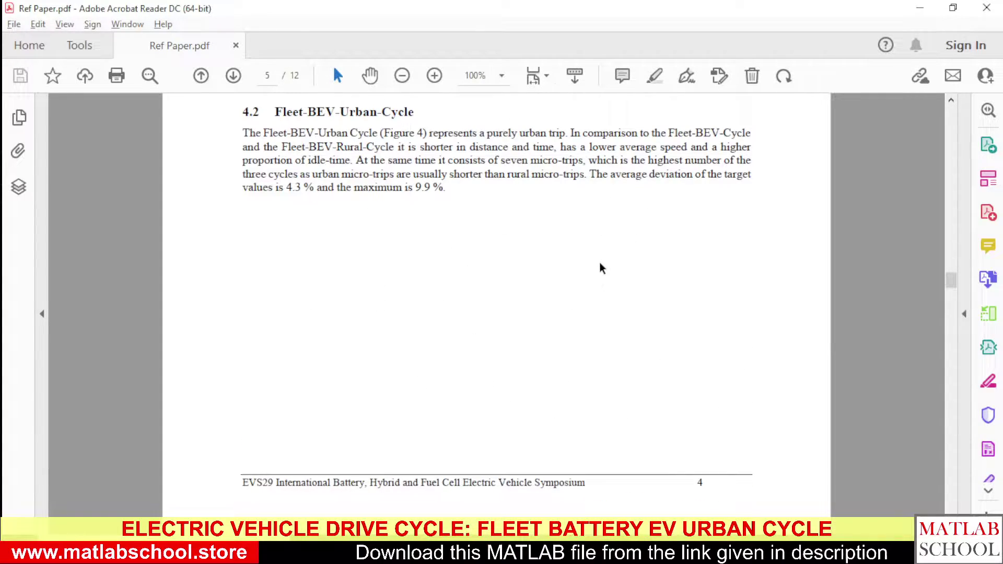
scroll(599, 268, "down", 12)
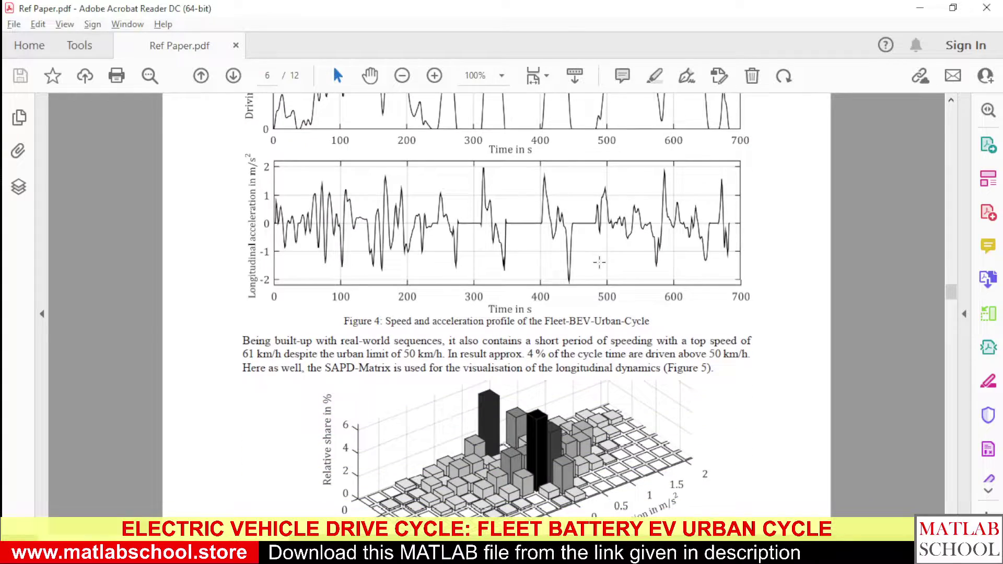
scroll(599, 262, "down", 10)
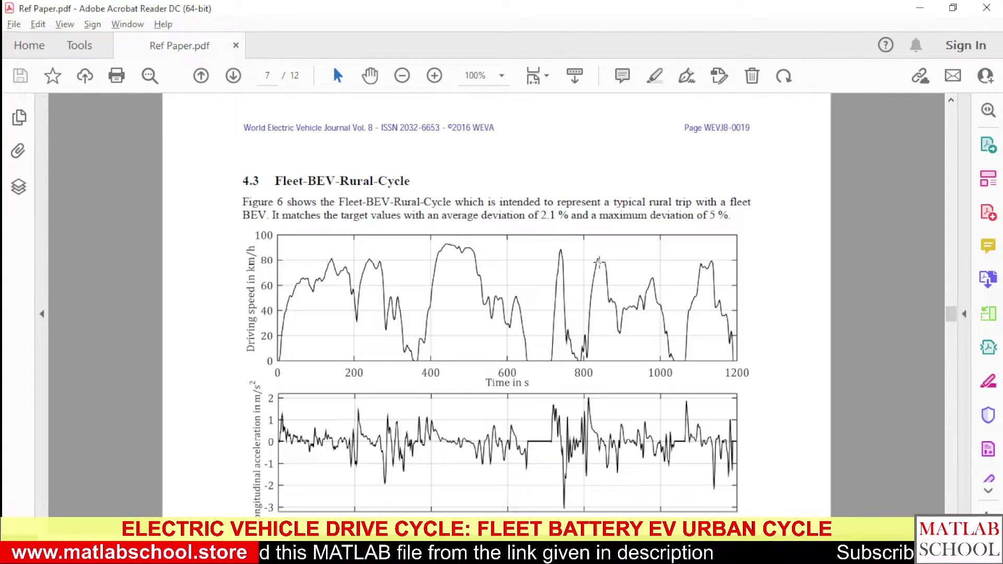
scroll(599, 262, "down", 1)
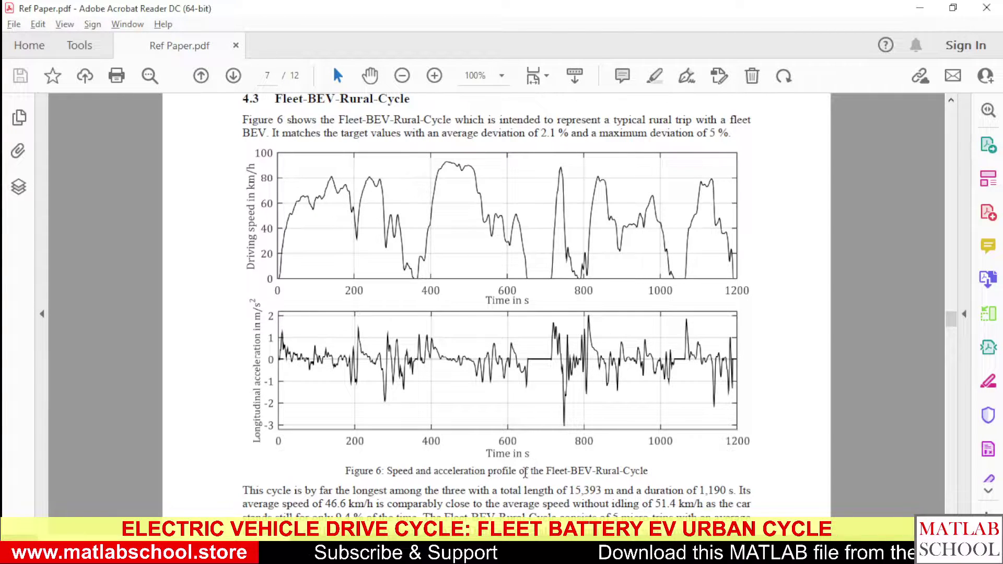
key("alt+Tab")
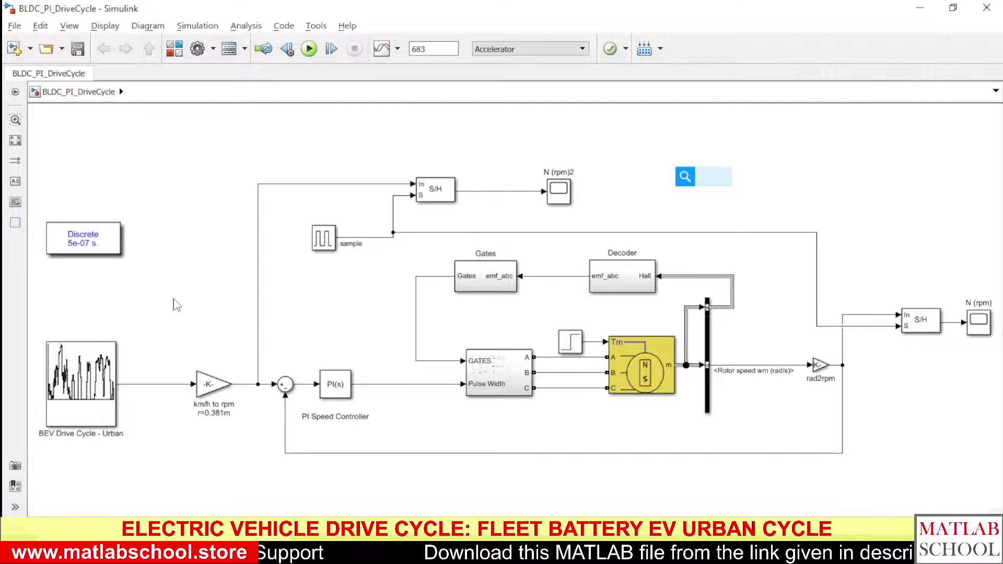
Dismiss the quick-insert block search in the BLDC_PI_DriveCycle model.
key("Escape")
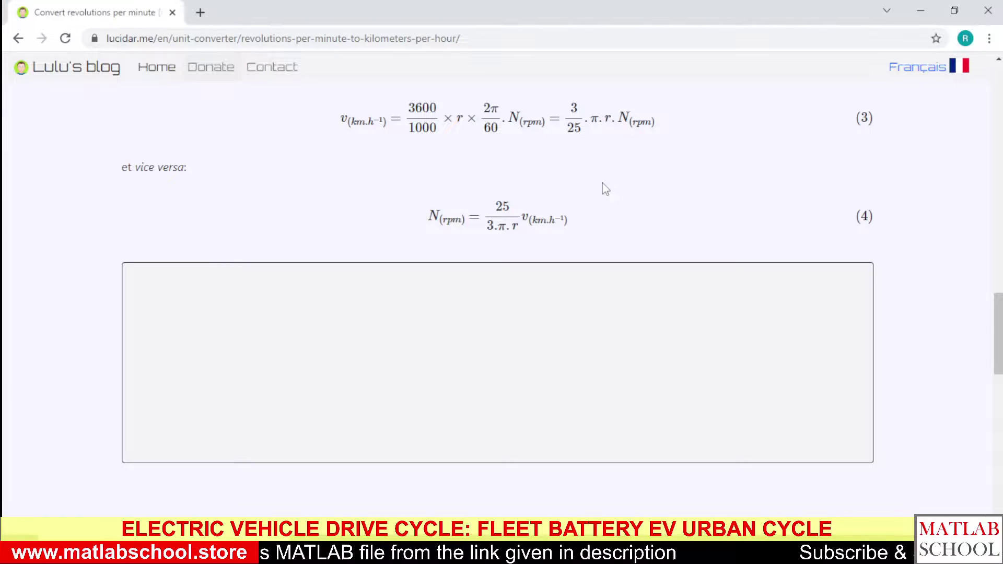
Scroll the lucidar.me page past the Explanation formulas to the online converter fields.
scroll(604, 188, "up", 5)
scroll(604, 188, "down", 5)
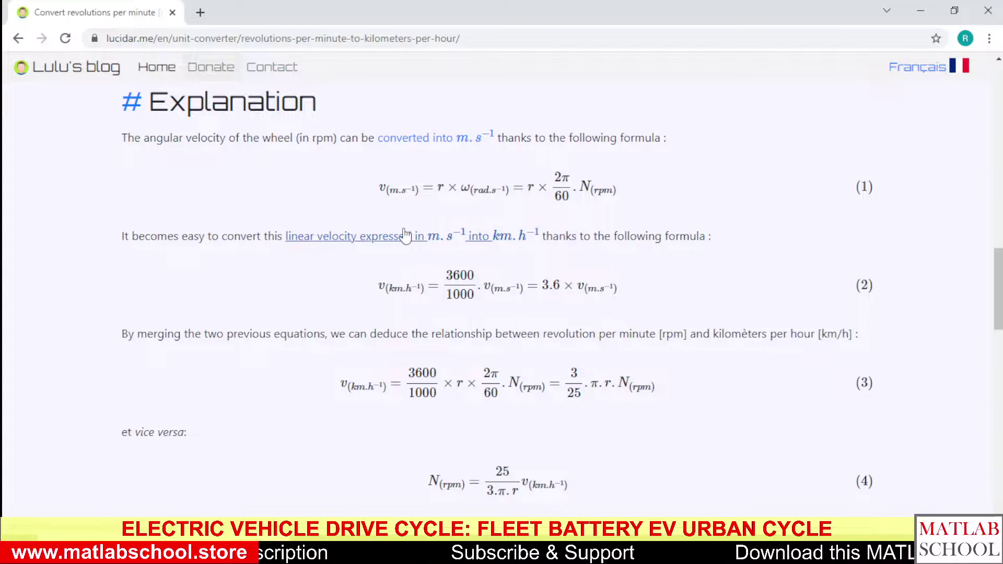
scroll(657, 304, "down", 3)
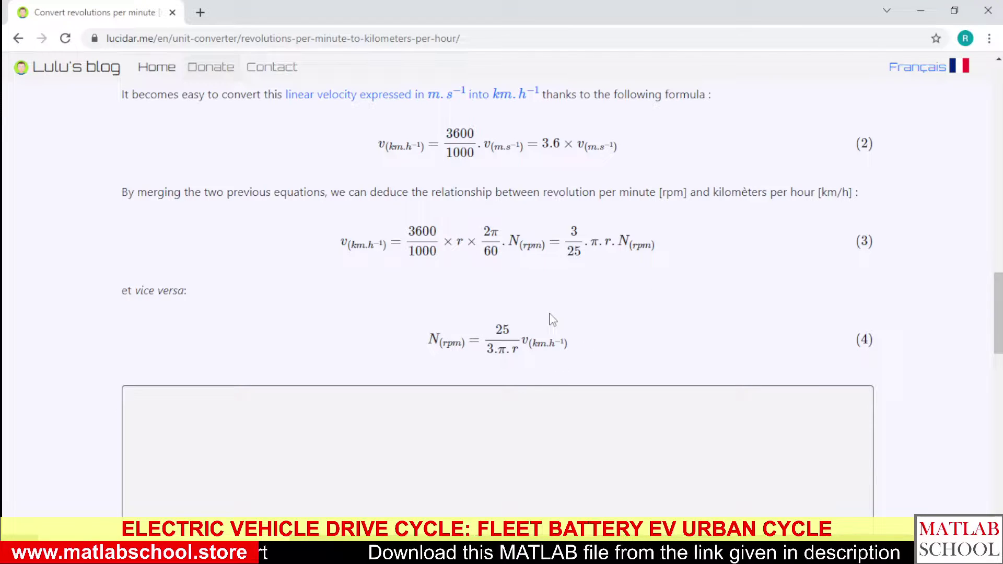
scroll(784, 323, "up", 15)
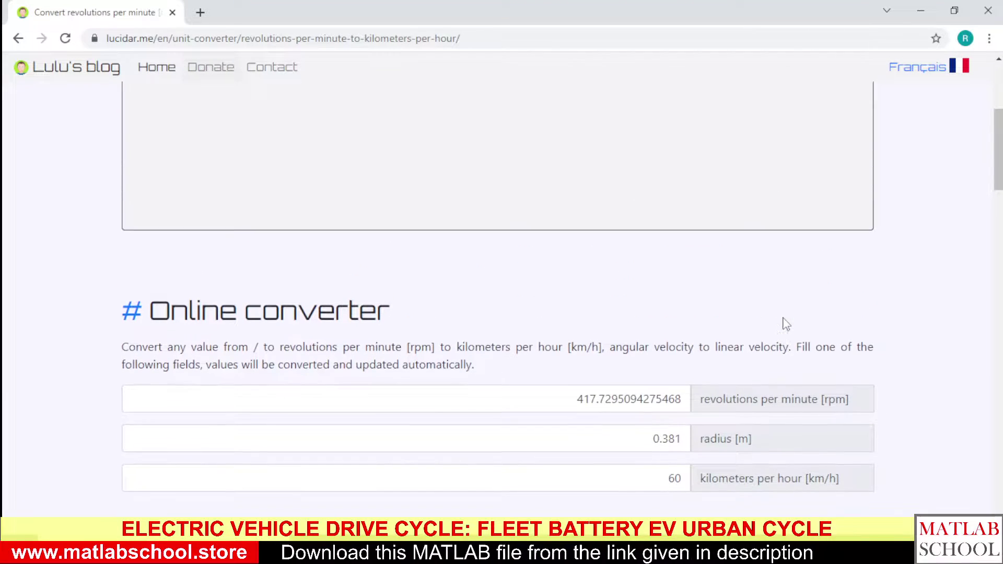
scroll(510, 336, "down", 4)
Change the converter speed from 60 to 100 km/h at 0.381 m radius, giving 696.2158490459113 rpm.
scroll(509, 337, "up", 1)
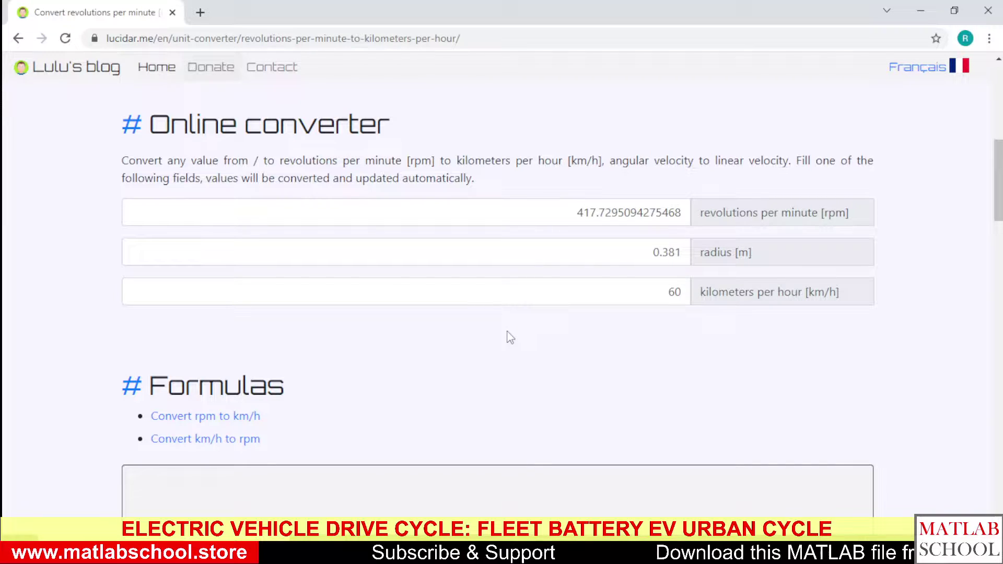
left_click(681, 293)
key("BackSpace")
key("BackSpace")
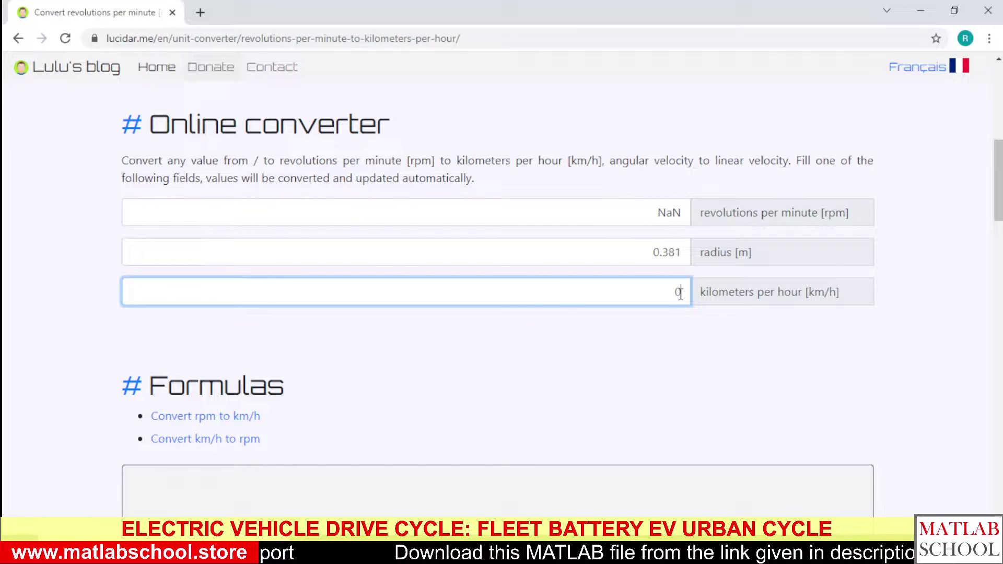
type("100")
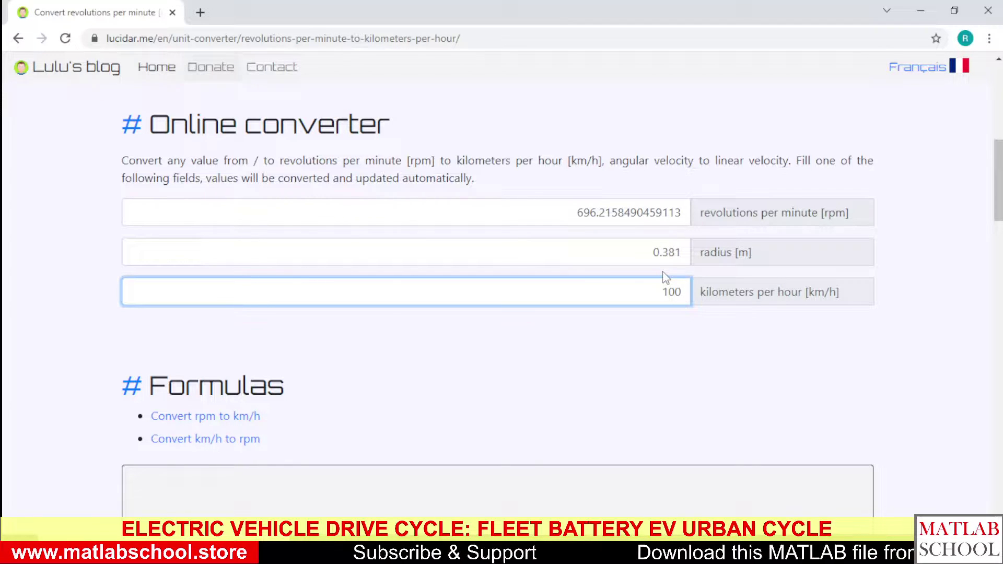
left_click(668, 336)
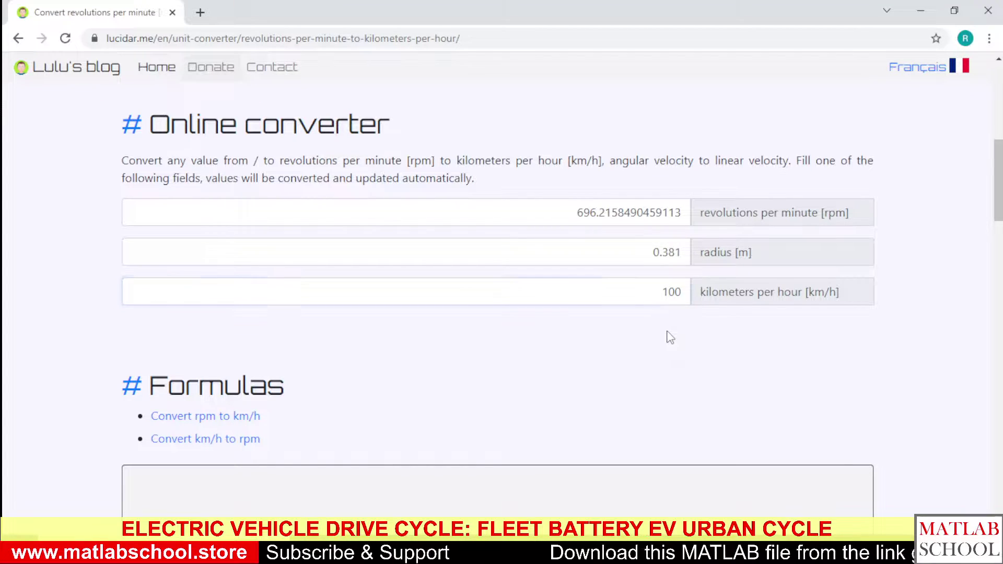
Scroll down to the N(rpm) = 25/(3·π·r)·v conversion formula.
scroll(668, 337, "down", 10)
scroll(668, 337, "down", 4)
scroll(667, 336, "up", 3)
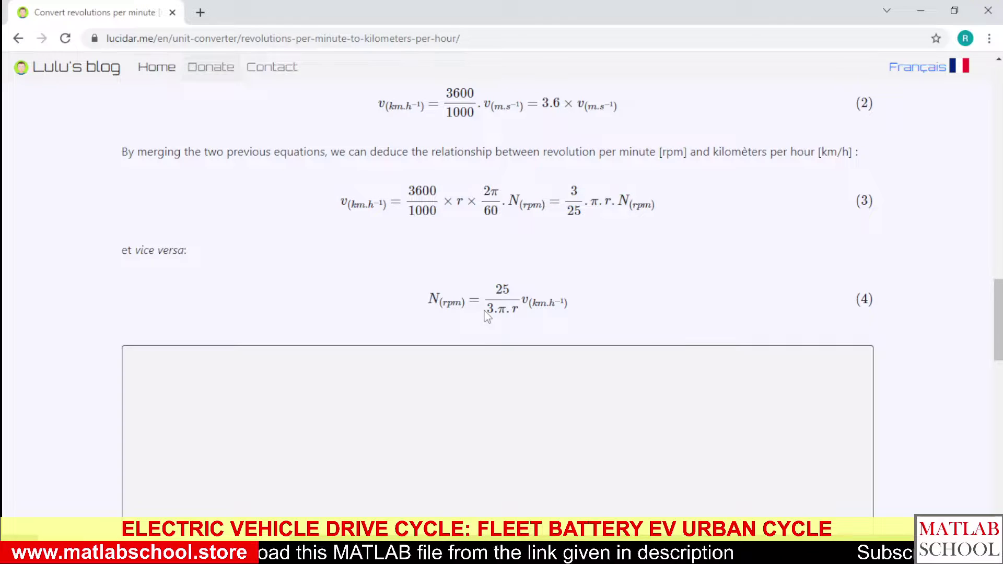
Verify the BEV Drive Cycle - Urban block's Vector of output values is y and accept with OK.
key("alt+Tab")
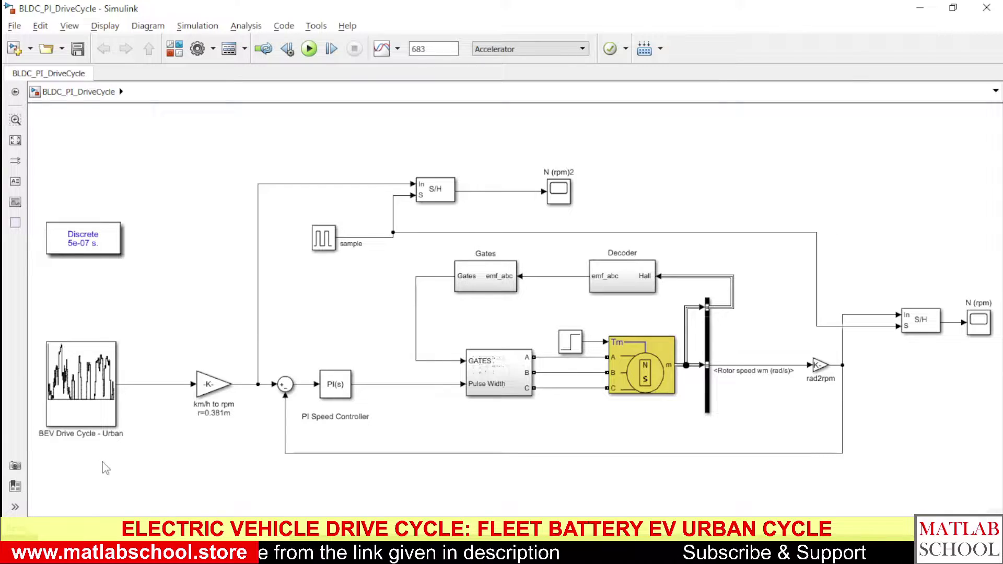
left_click(81, 389)
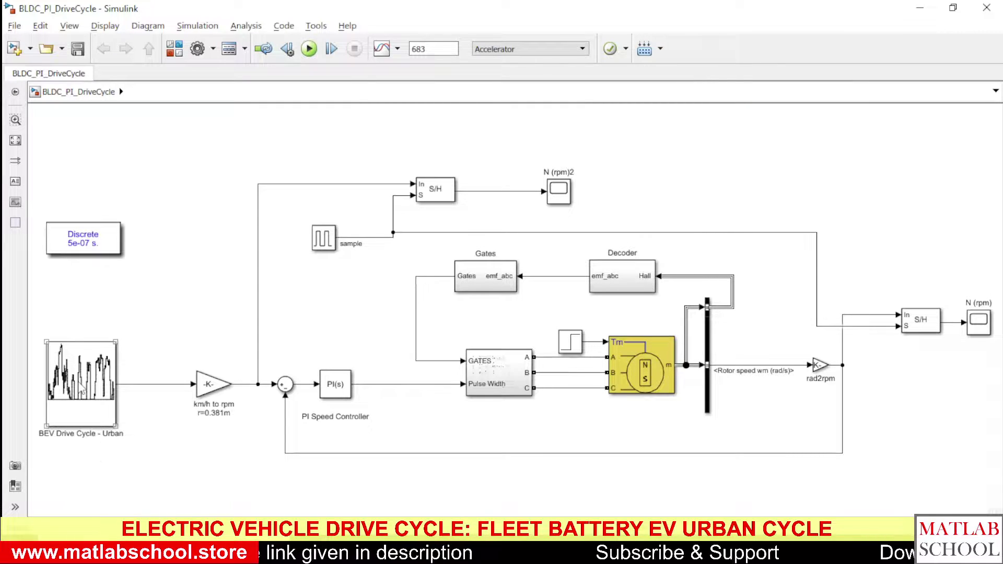
double_click(81, 389)
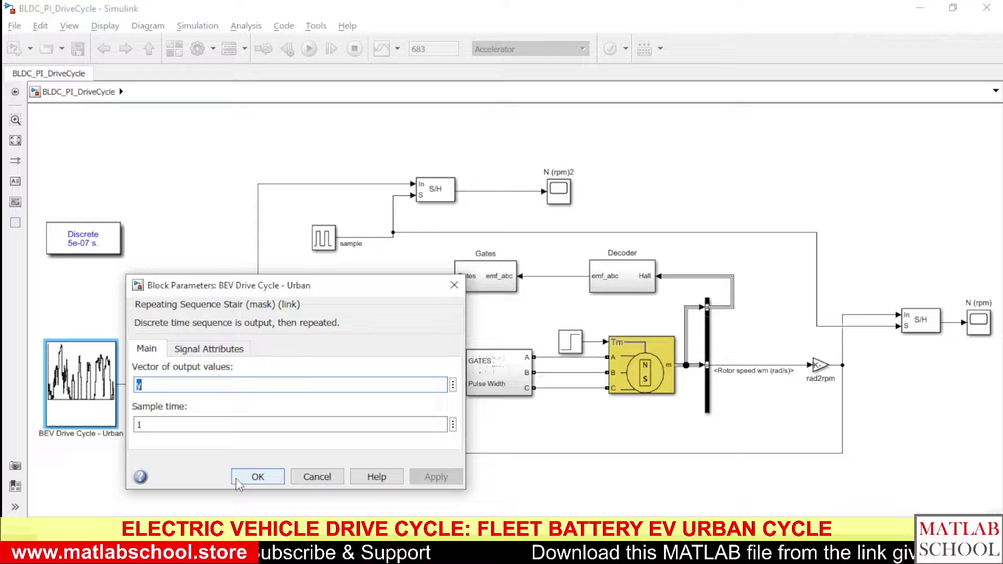
left_click(195, 384)
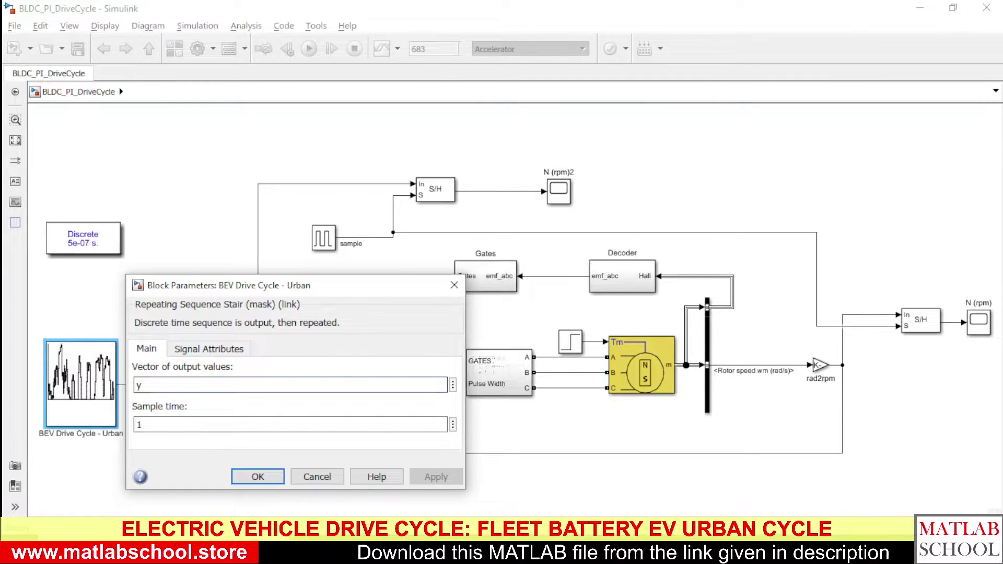
left_click(269, 484)
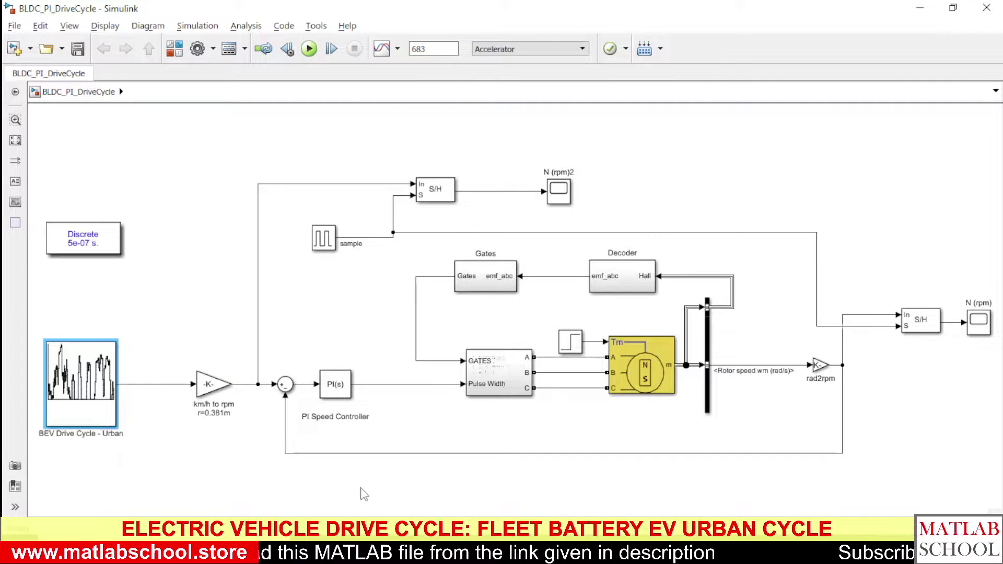
key("alt+Tab")
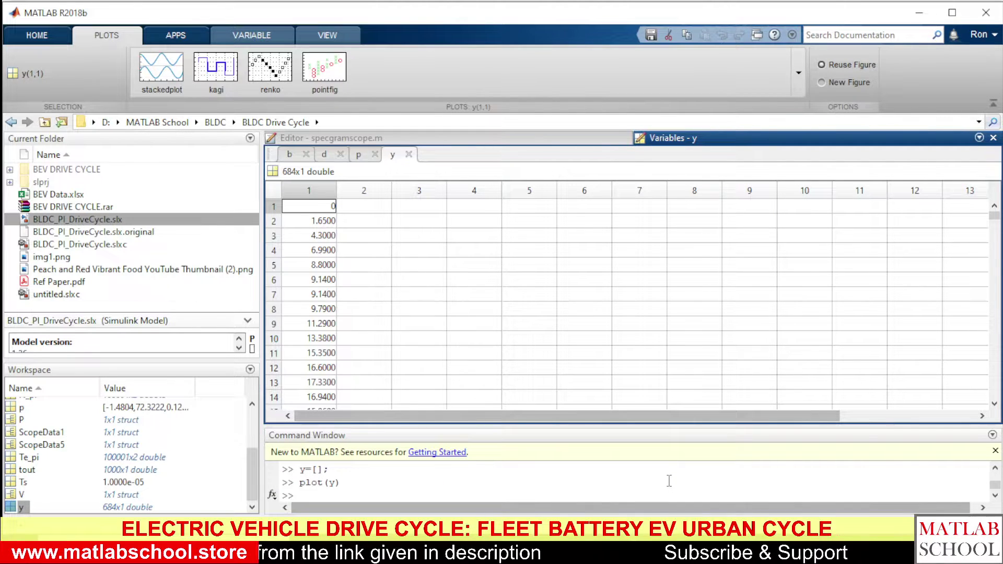
Run y=[]; in the MATLAB Command Window to clear the 684 drive-cycle values.
left_click(504, 486)
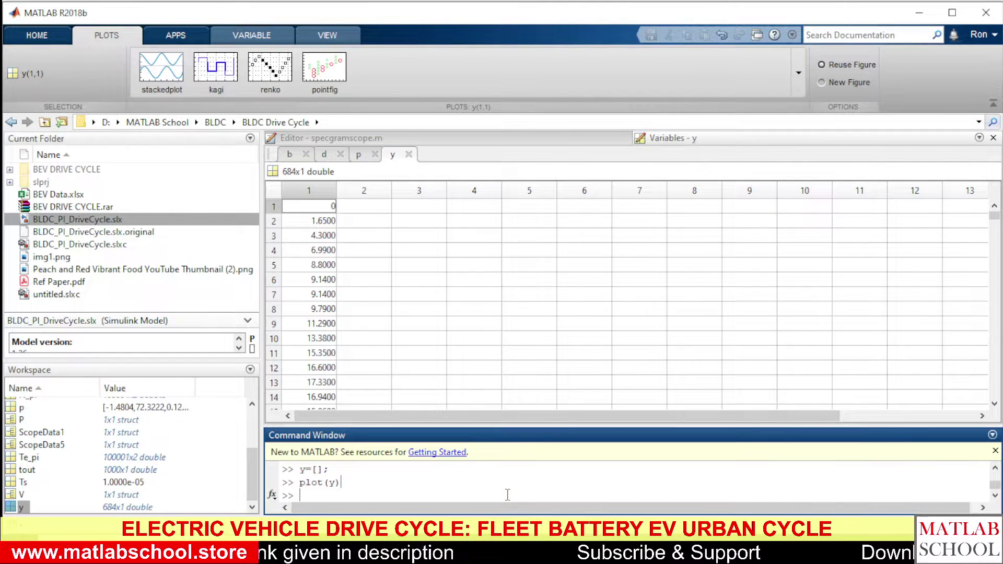
type("y=")
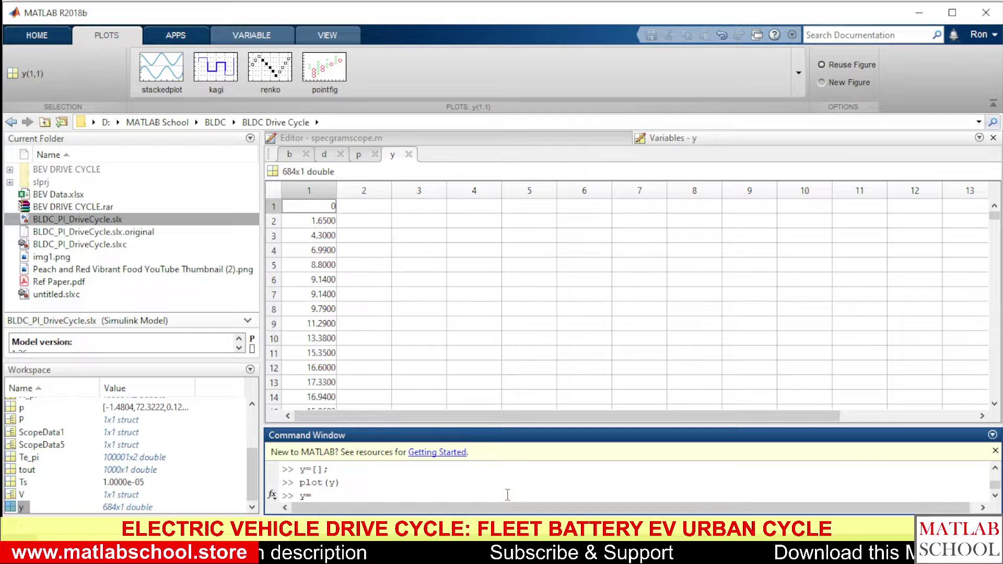
type("[]")
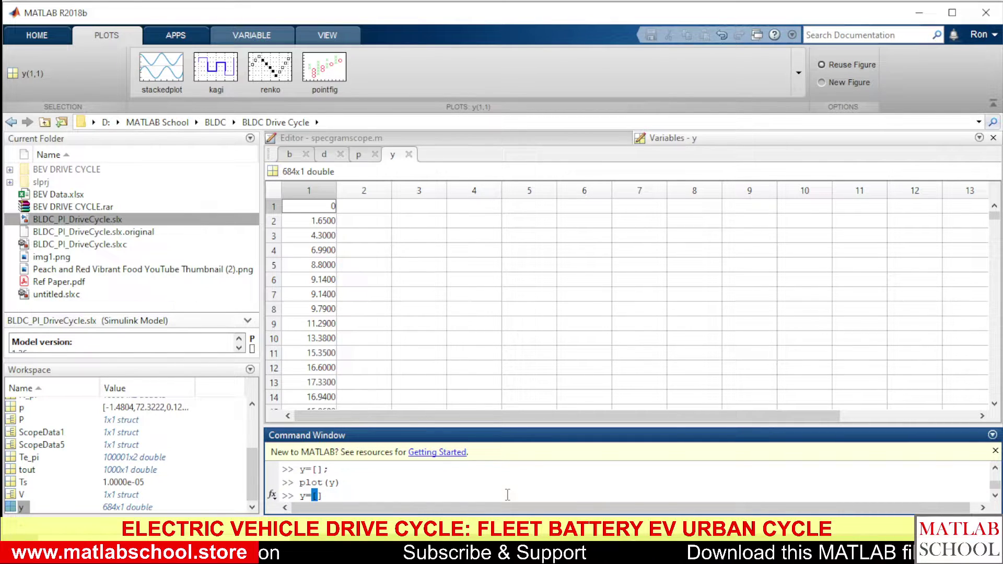
type(";")
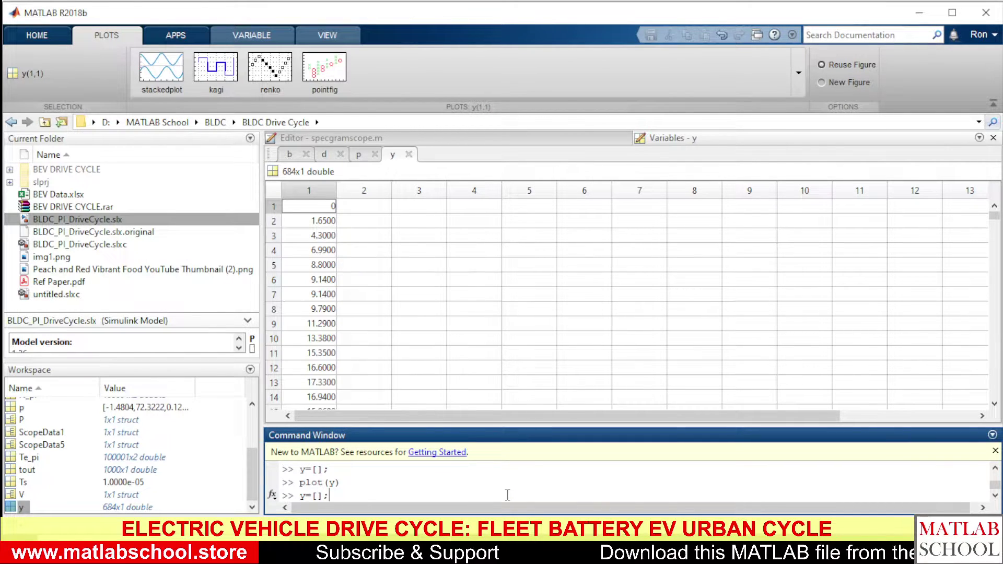
key("BackSpace")
type(";")
key("Return")
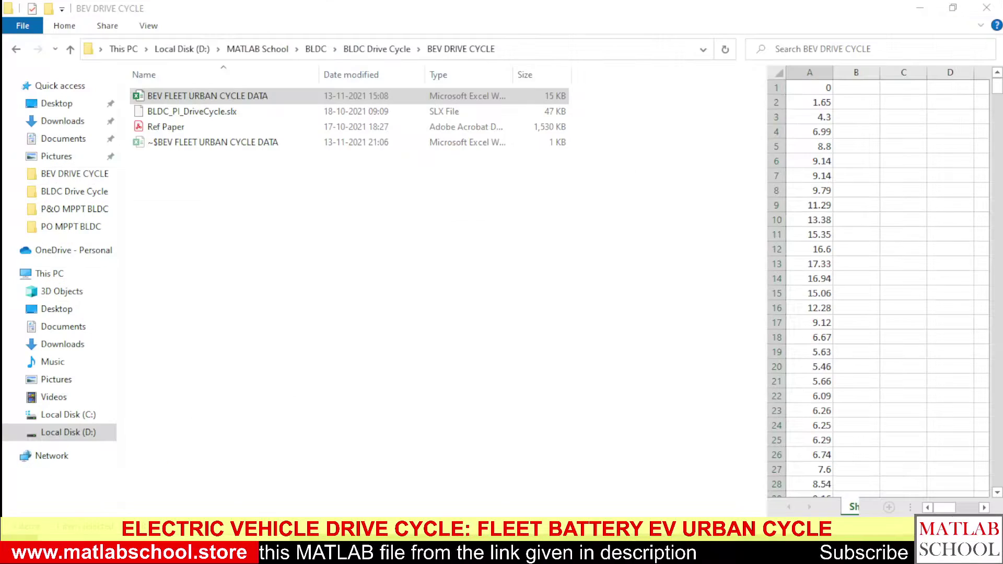
Open the BEV FLEET URBAN CYCLE DATA workbook and copy the speed values in A1:A684.
left_click(229, 193)
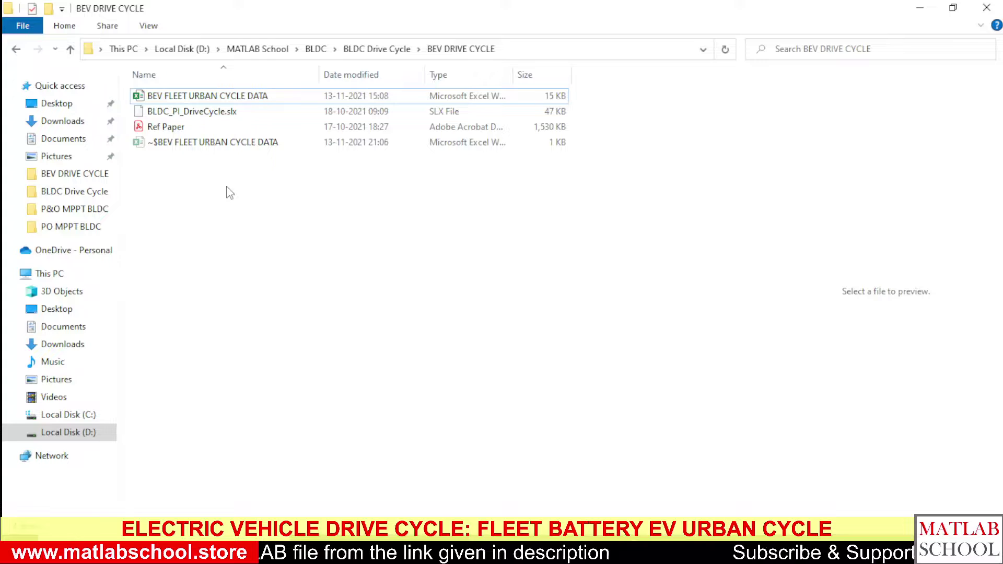
double_click(196, 97)
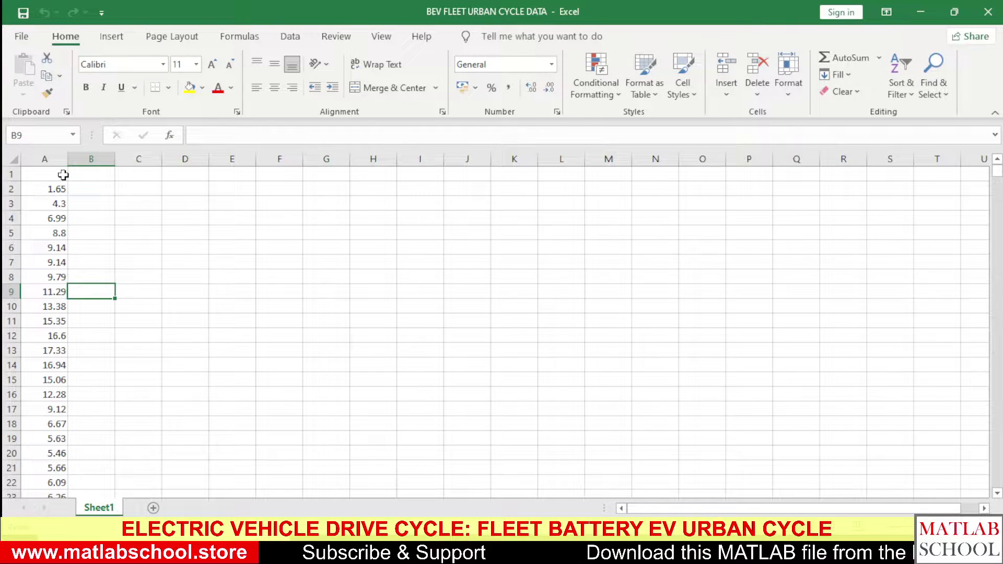
left_click(63, 175)
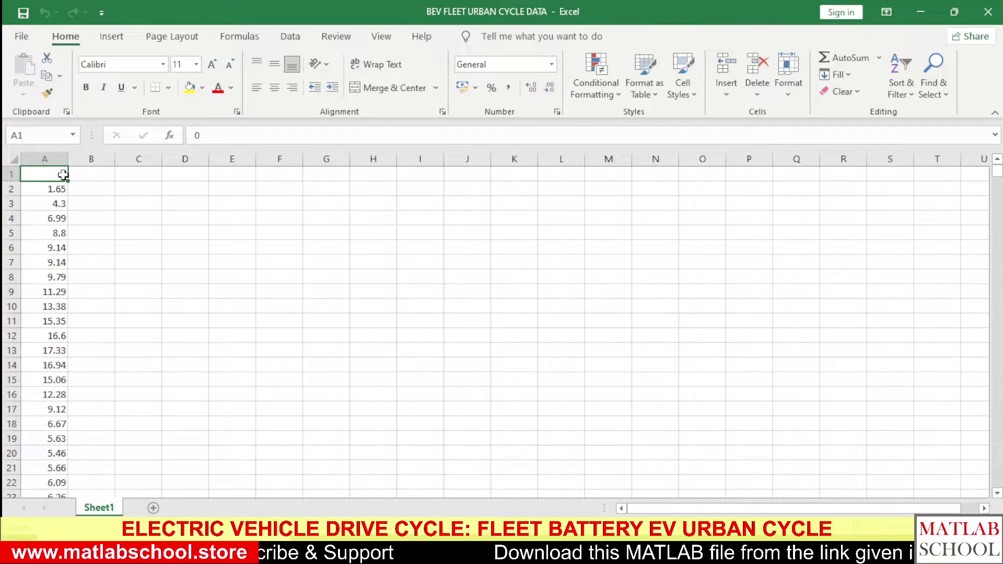
key("ctrl+shift+Down")
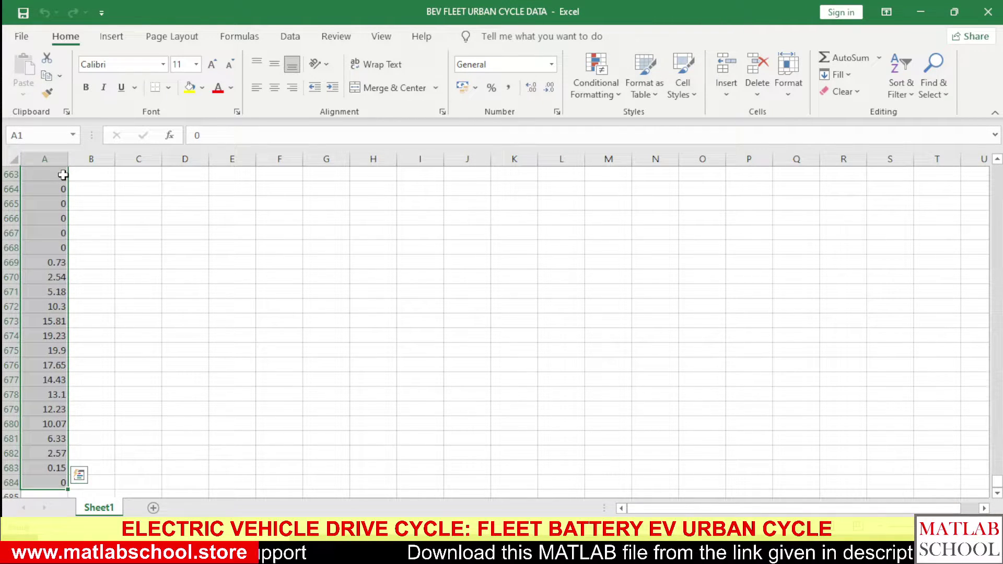
key("ctrl+c")
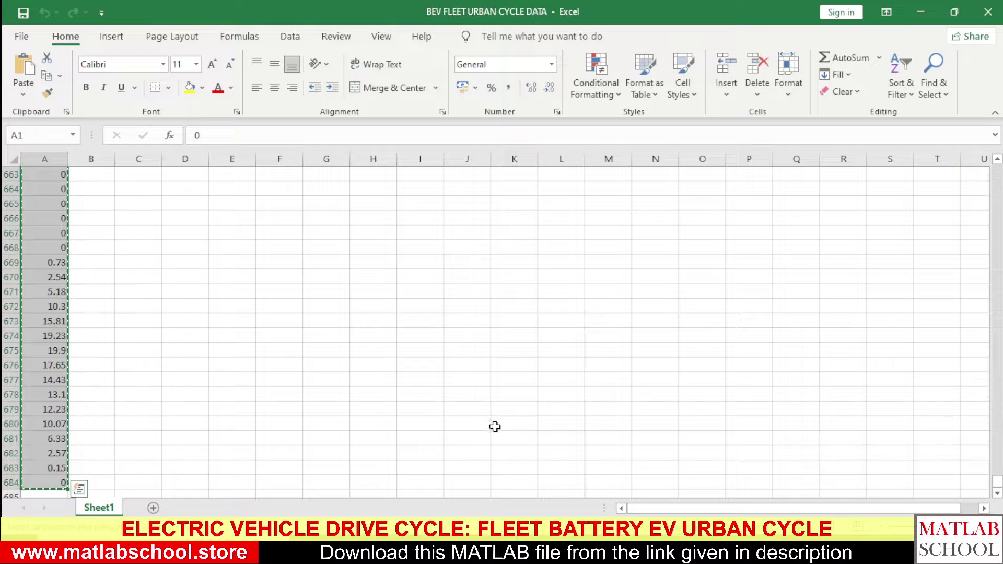
key("alt+Tab")
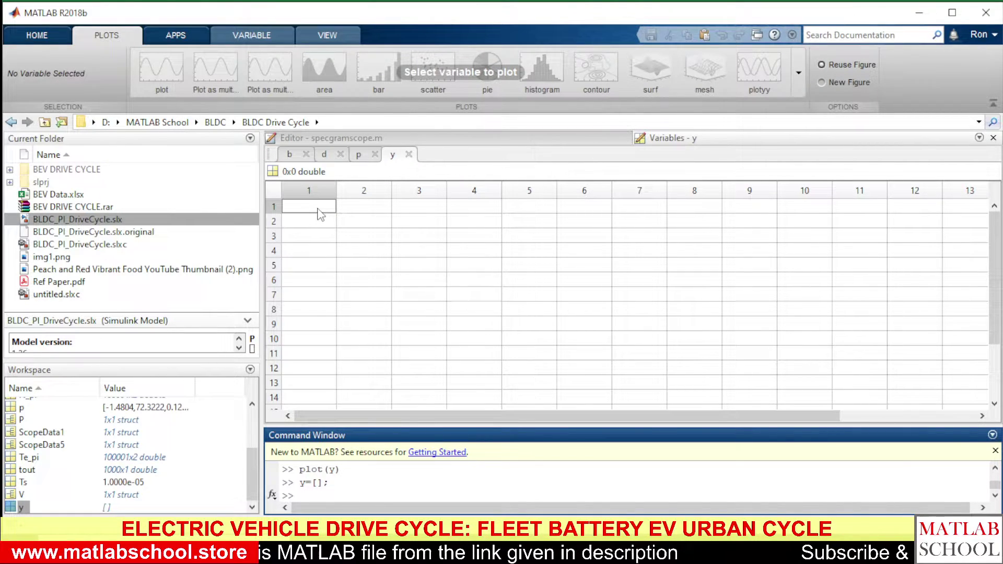
left_click(320, 214)
key("ctrl+v")
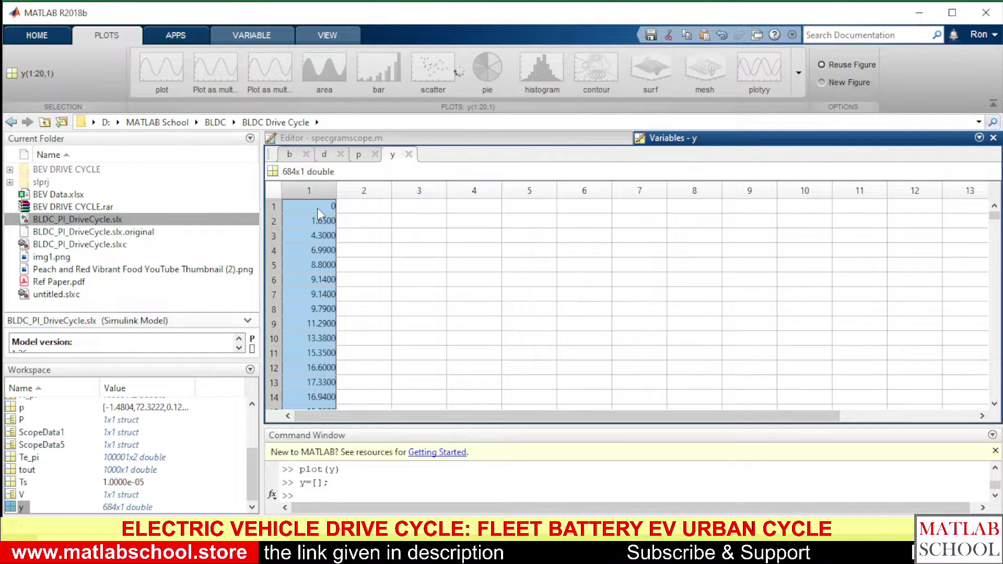
left_click(345, 226)
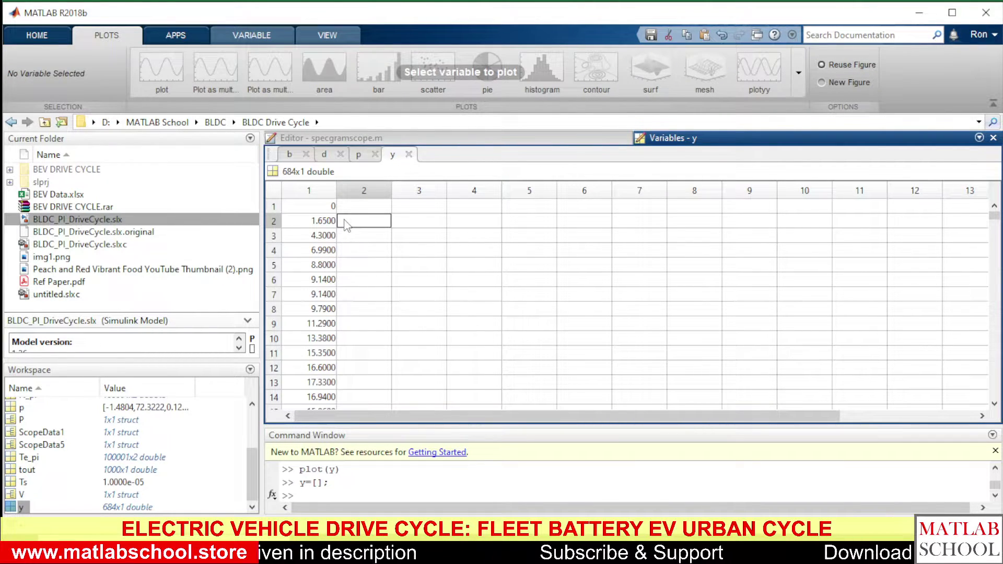
left_click(379, 343)
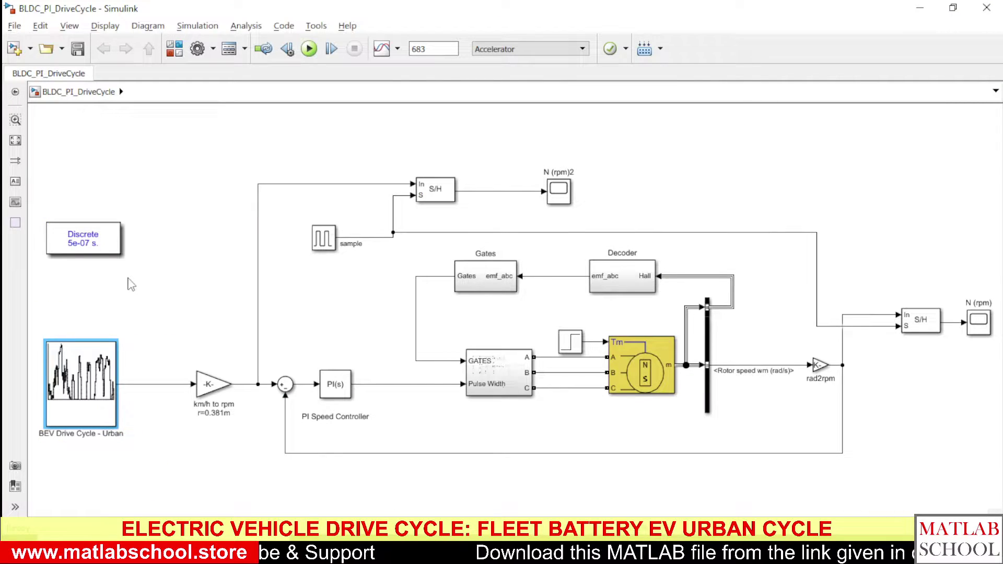
left_click(169, 326)
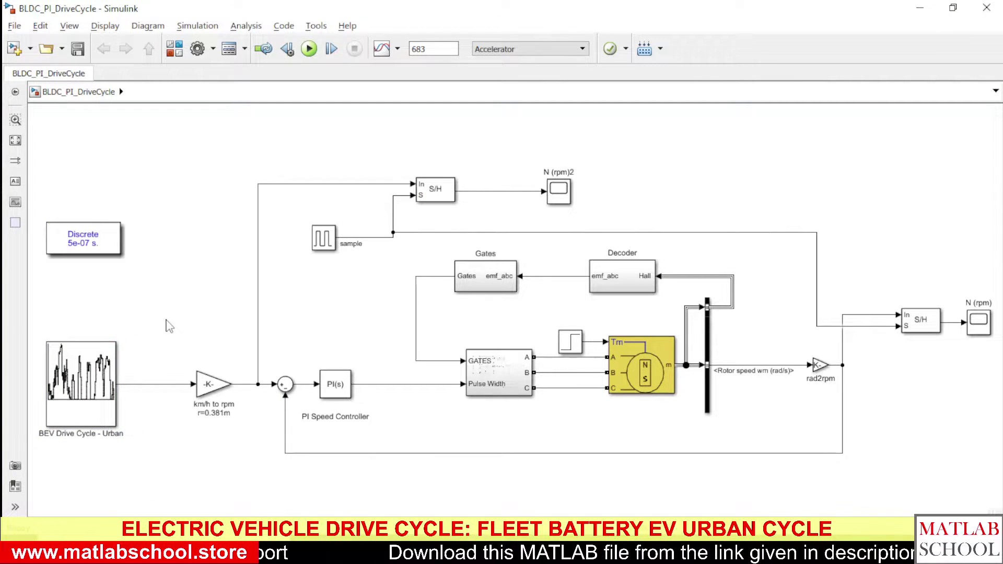
left_click(96, 355)
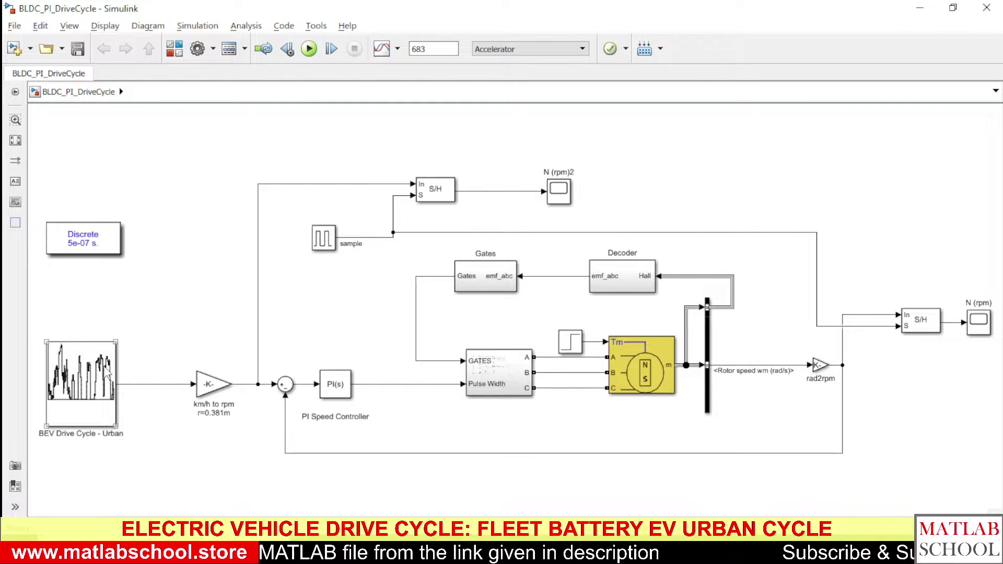
left_click(107, 374)
double_click(107, 374)
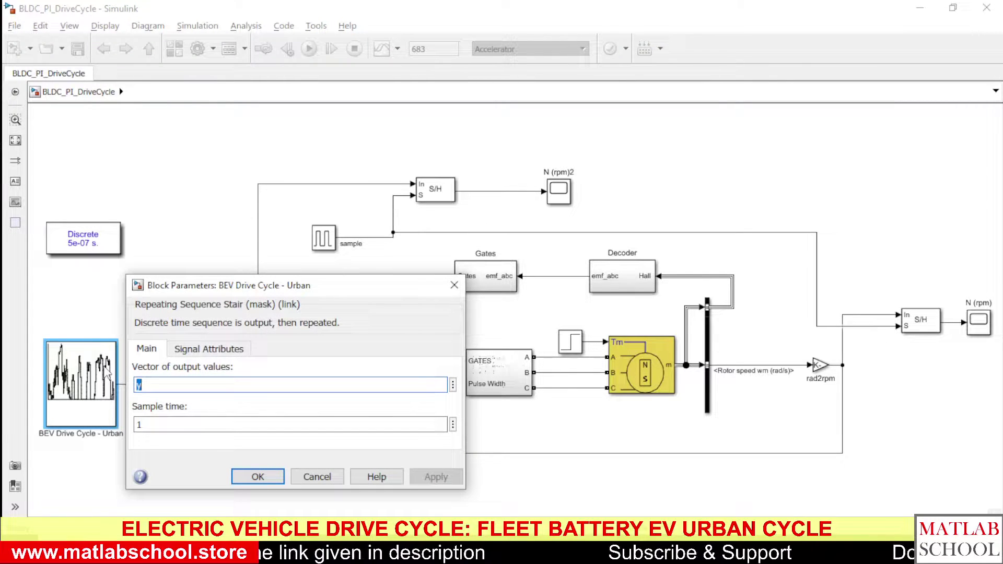
left_click(454, 285)
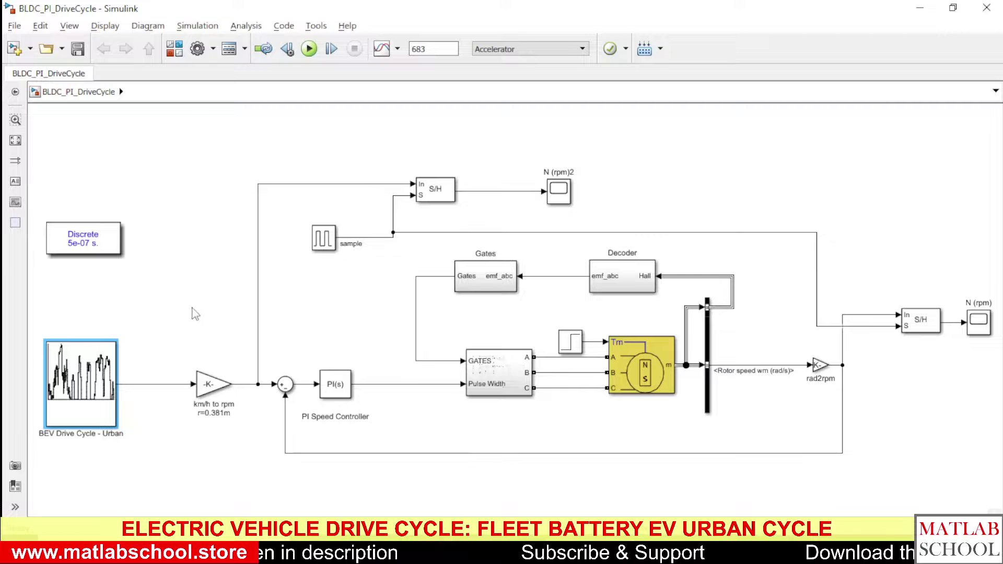
left_click(184, 305)
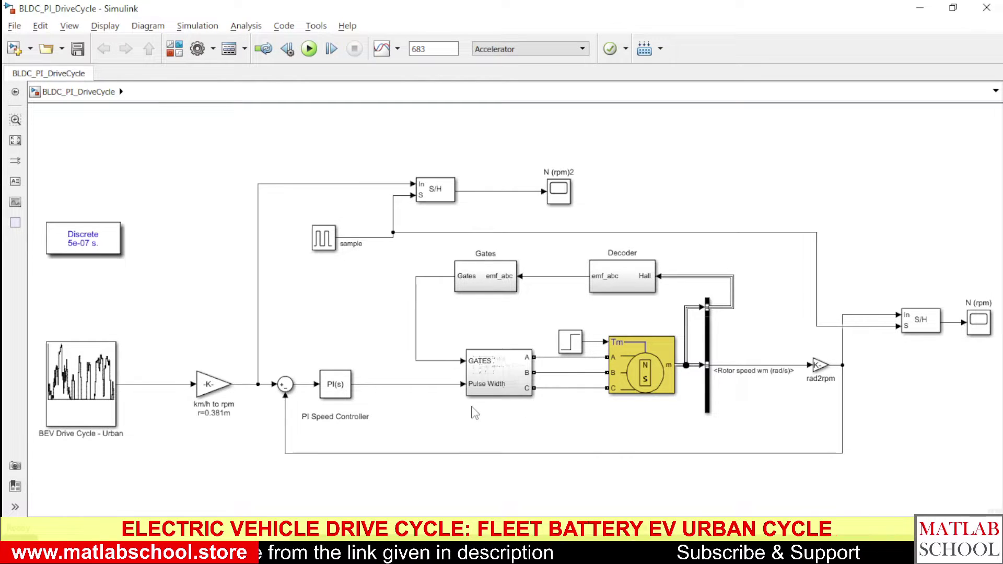
left_click(511, 377)
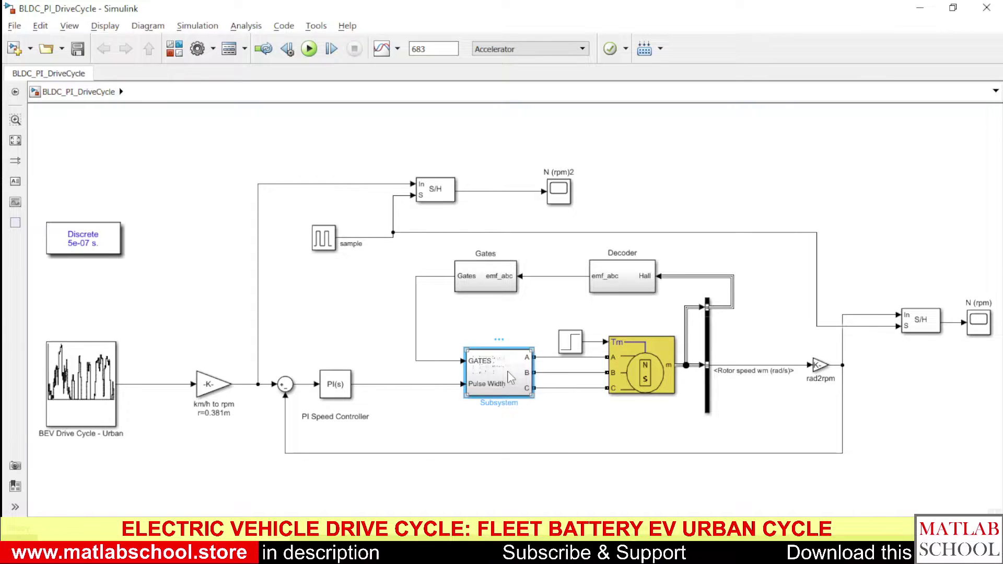
double_click(511, 377)
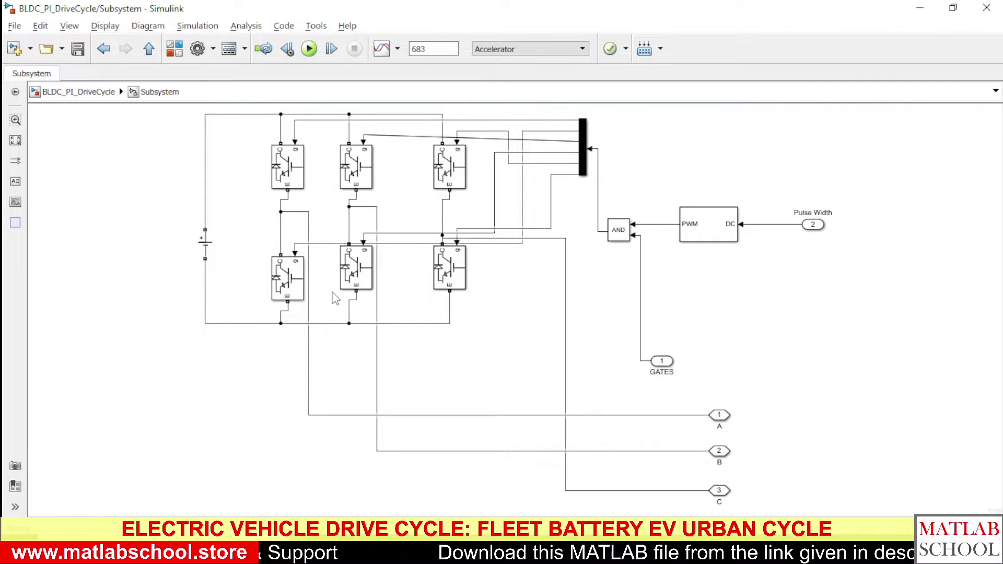
left_click(88, 94)
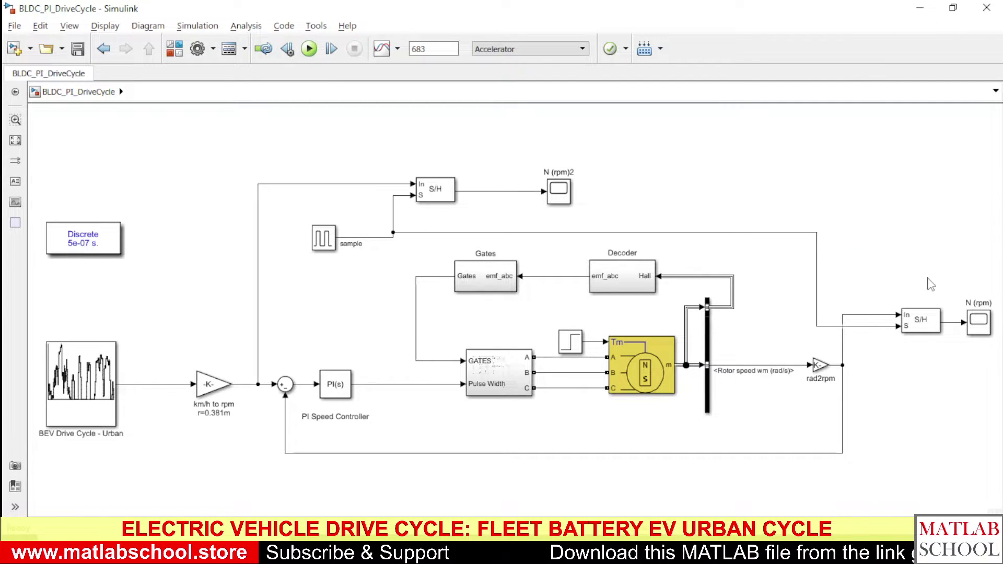
Open the N (rpm) rotor speed scope and move it aside, closing the N (rpm)2 window.
left_click(980, 324)
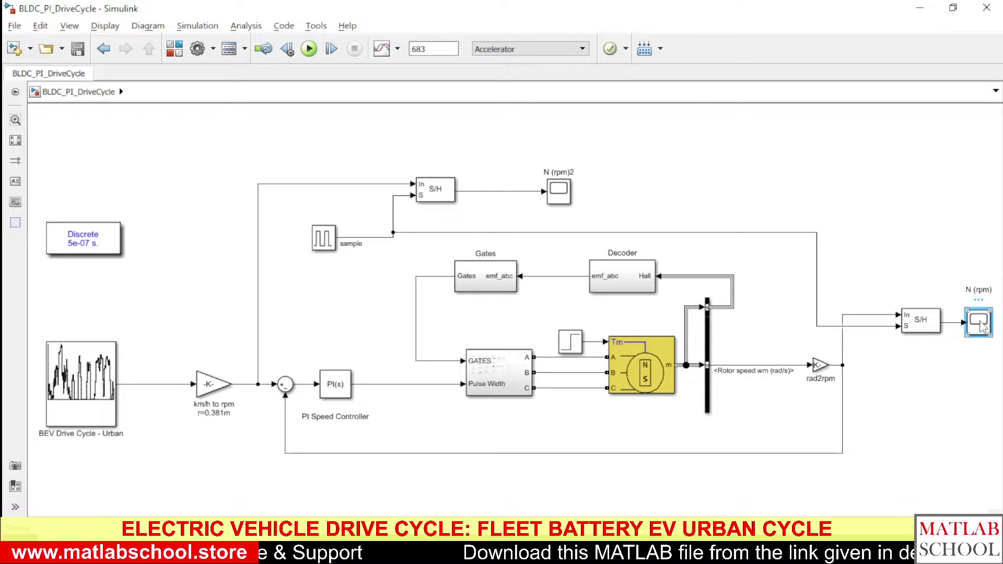
double_click(979, 323)
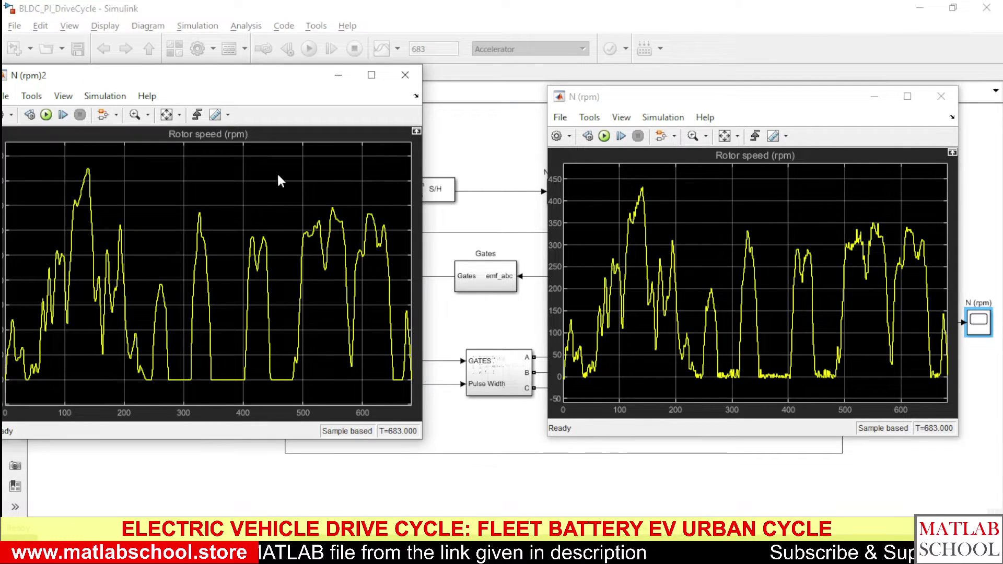
left_click_drag(178, 78, 312, 87)
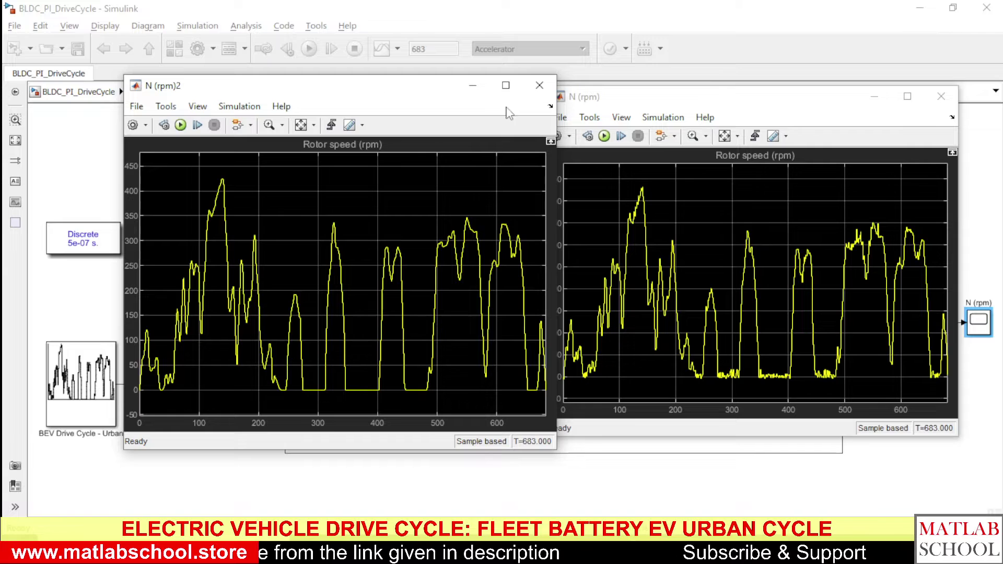
left_click(539, 85)
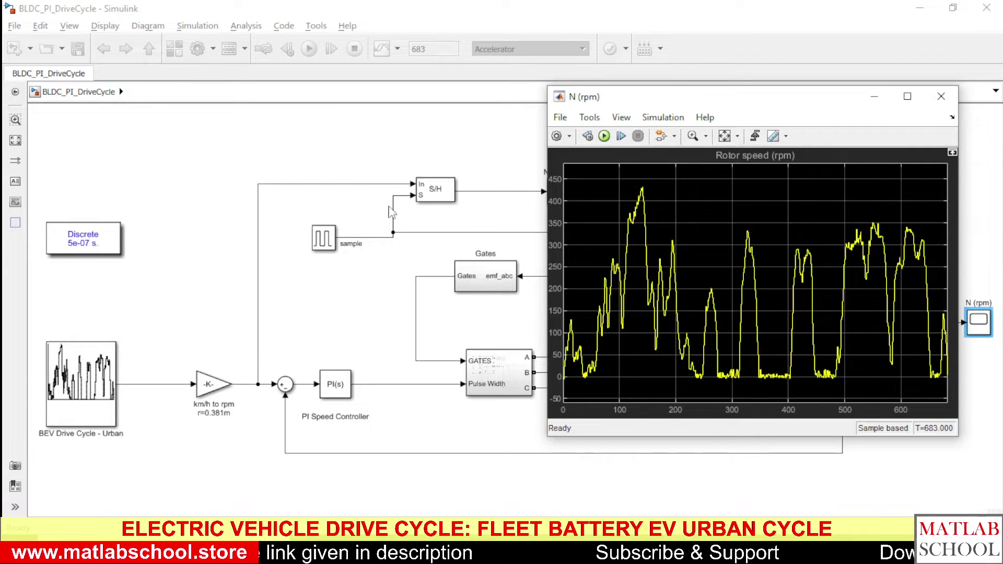
left_click_drag(660, 98, 722, 92)
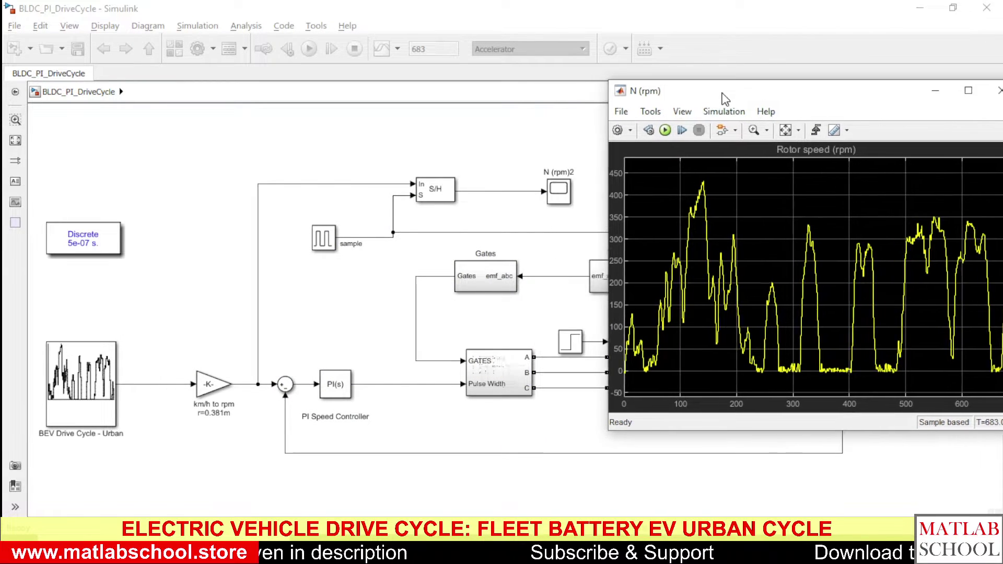
Reopen the N (rpm)2 scope on the left with the N (rpm) plot beside it.
double_click(567, 194)
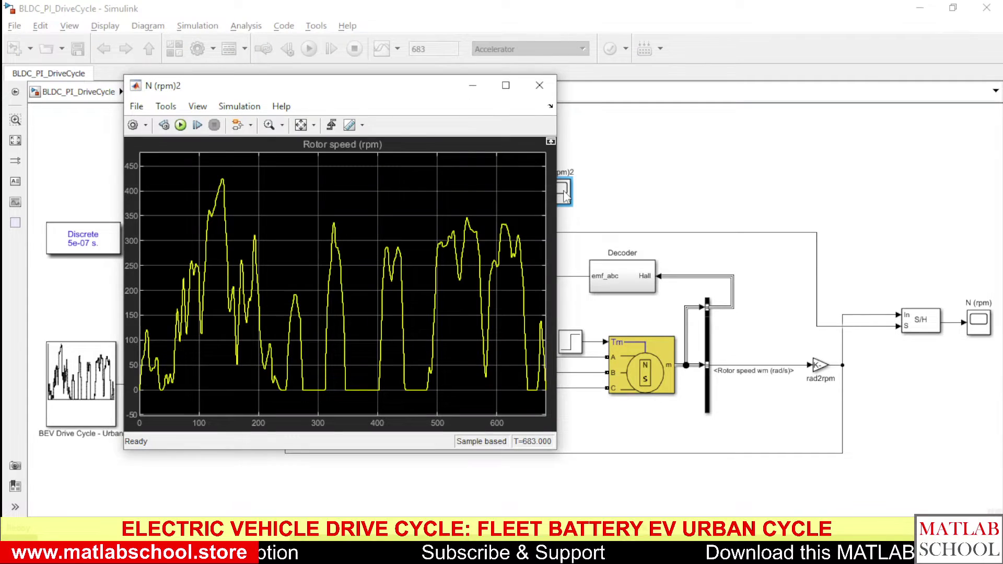
mouse_move(392, 91)
left_mouse_down()
mouse_move(731, 175)
mouse_move(687, 172)
mouse_move(470, 79)
mouse_move(327, 82)
mouse_move(371, 79)
mouse_move(397, 94)
left_mouse_up()
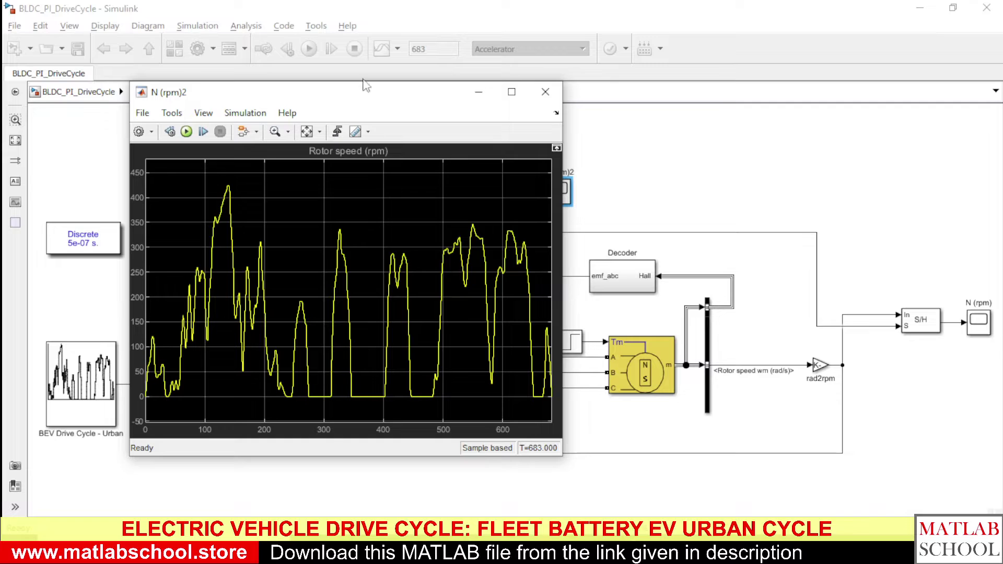
left_click_drag(359, 98, 286, 105)
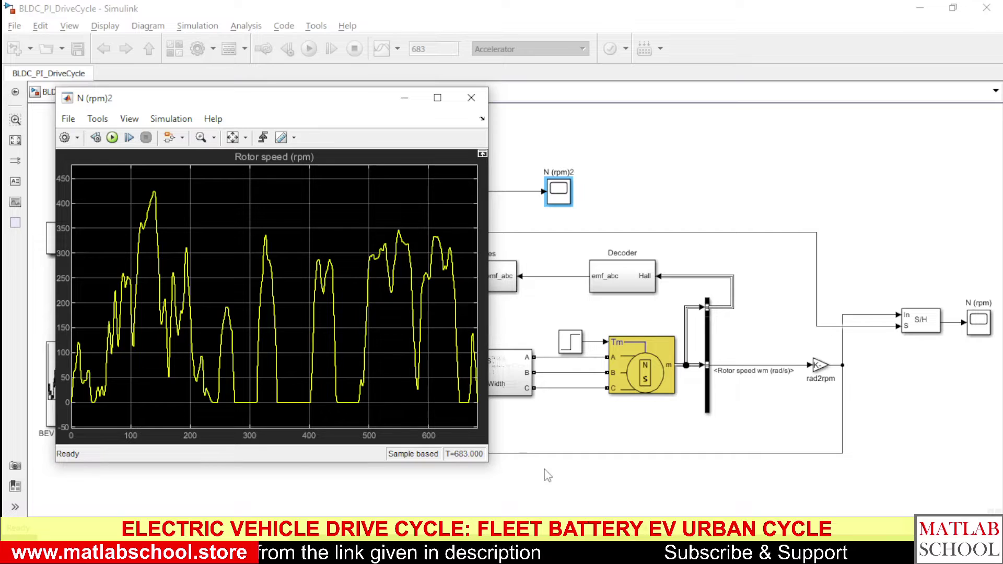
key("alt+Tab")
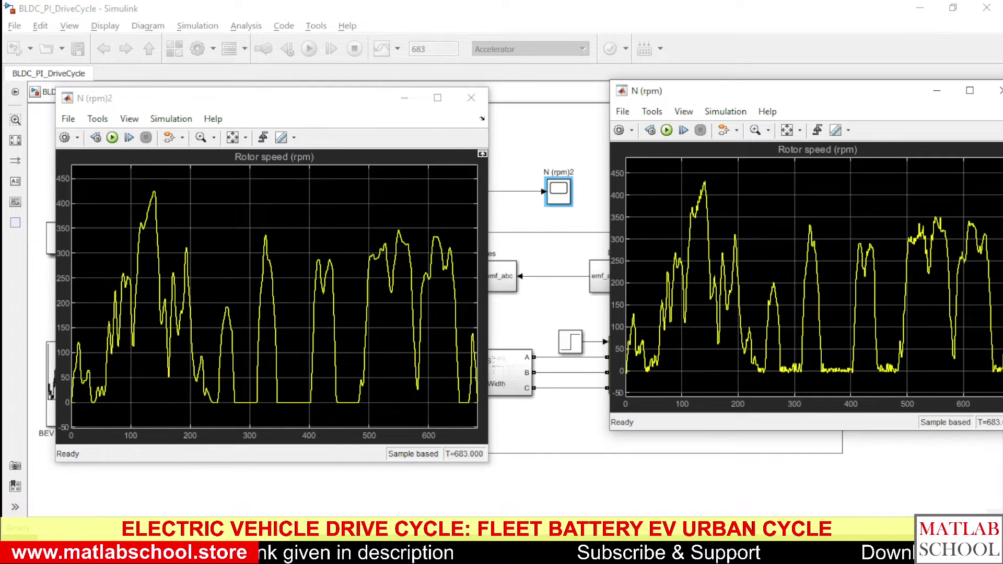
left_click_drag(832, 98, 749, 111)
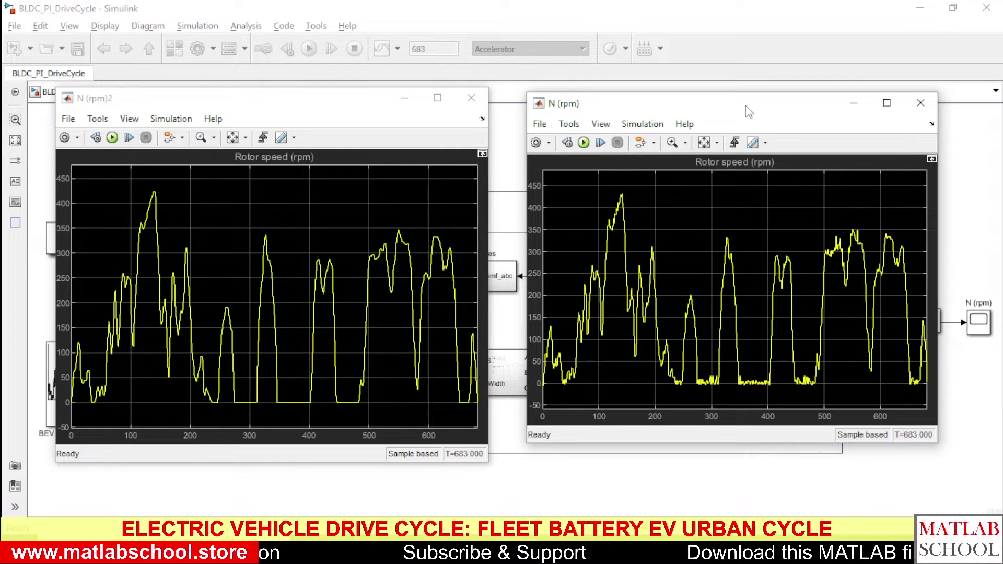